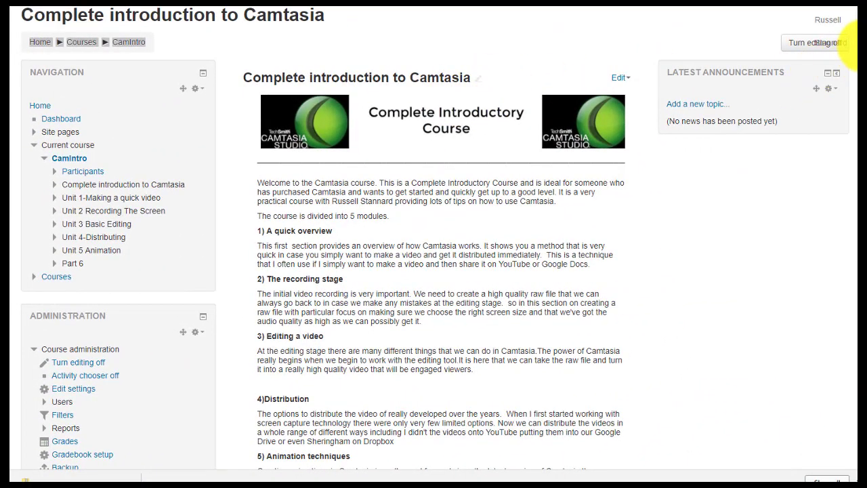
# Start adding a new Wiki activity from the activity chooser.
pyautogui.scroll(-2, 855, 75)
pyautogui.scroll(-10, 854, 74)
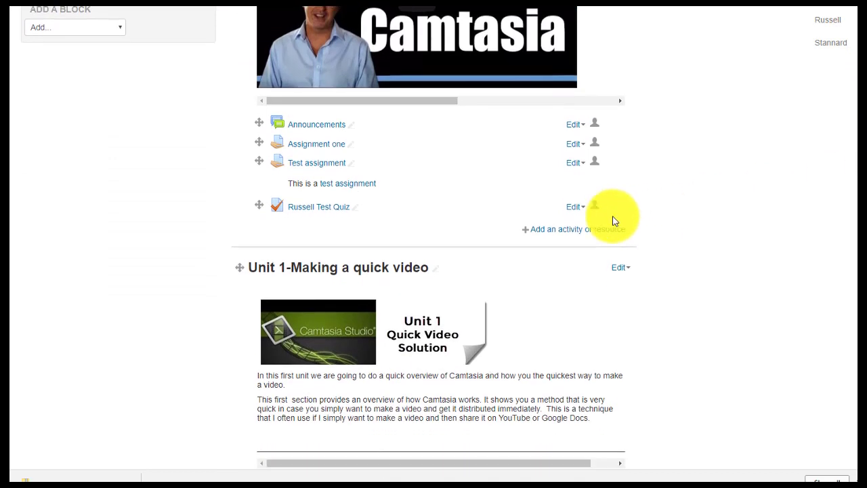
pyautogui.click(572, 230)
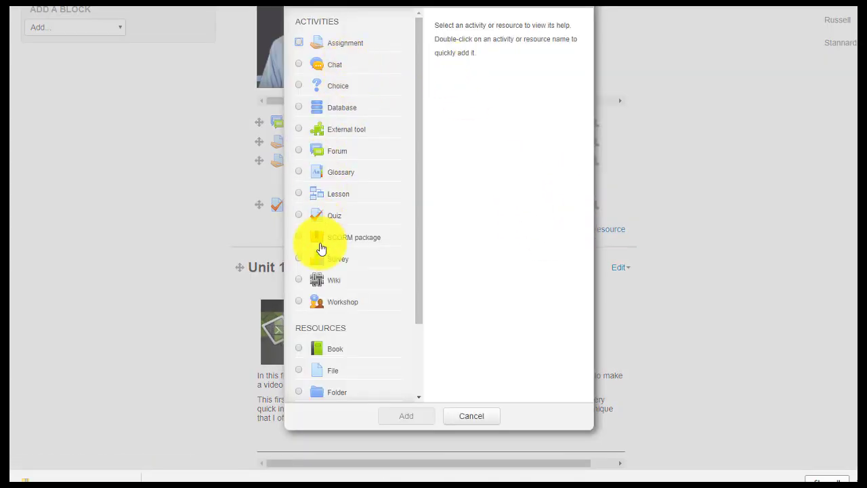
pyautogui.click(301, 282)
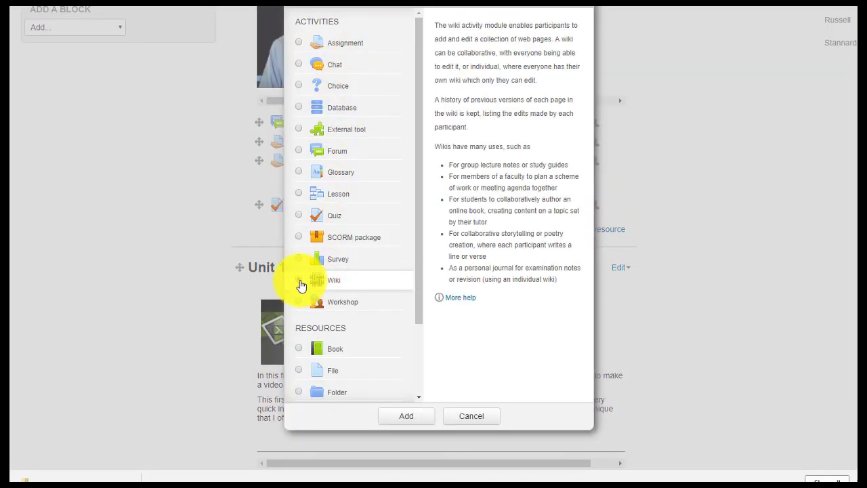
pyautogui.click(406, 413)
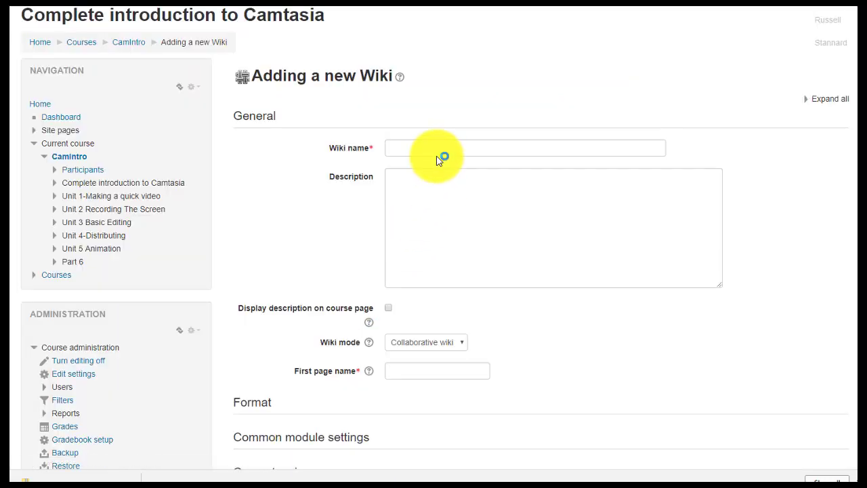
# Name it 'Wiki Navigation', add a displayed description, set first page 'Home', and save.
pyautogui.click(441, 149)
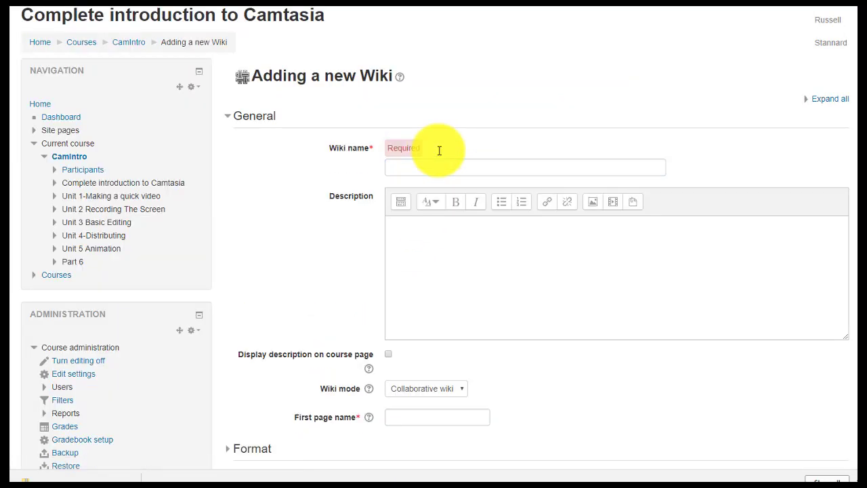
pyautogui.click(450, 171)
pyautogui.write('W')
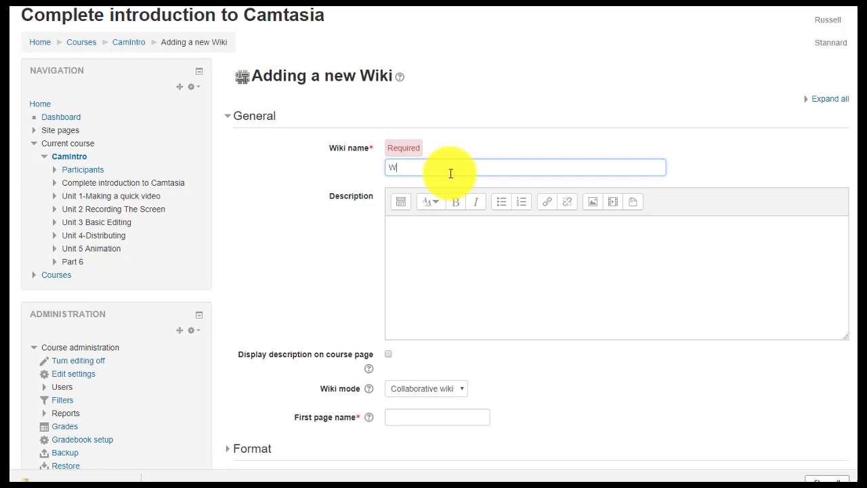
pyautogui.write('iki Navigation')
pyautogui.click(418, 243)
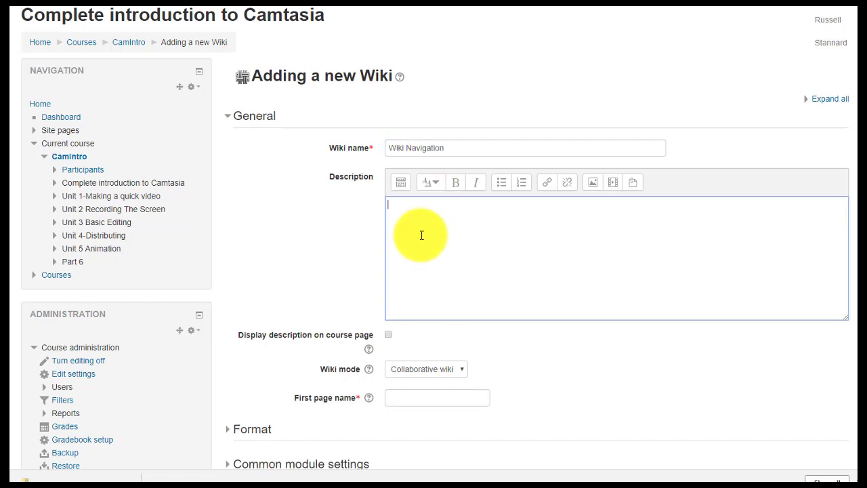
pyautogui.write('Description')
pyautogui.click(389, 336)
pyautogui.click(420, 401)
pyautogui.scroll(-1, 850, 237)
pyautogui.scroll(-2, 855, 254)
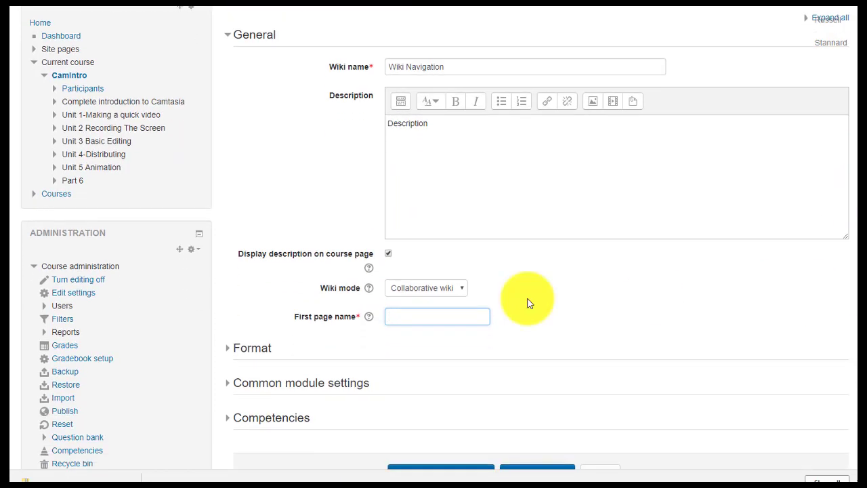
pyautogui.write('Home')
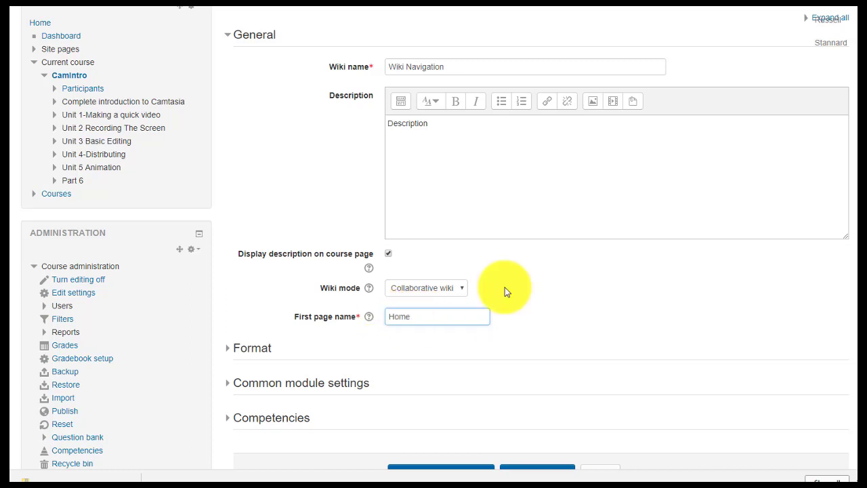
pyautogui.scroll(-3, 847, 244)
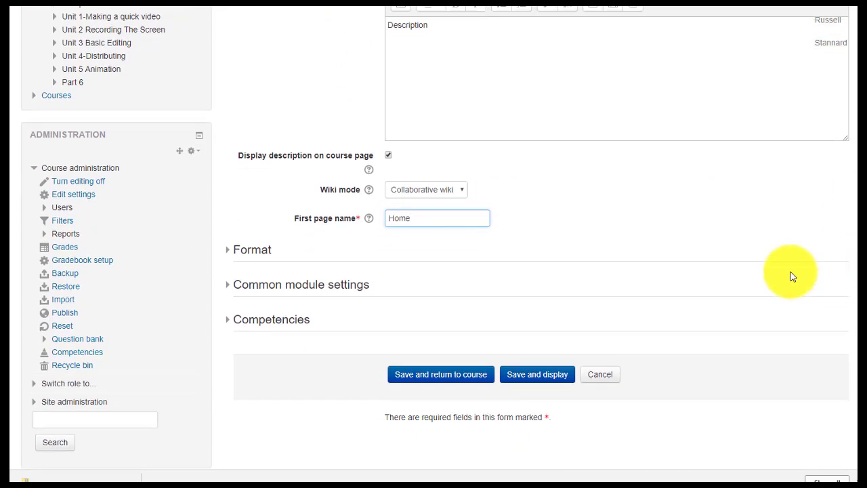
pyautogui.click(530, 381)
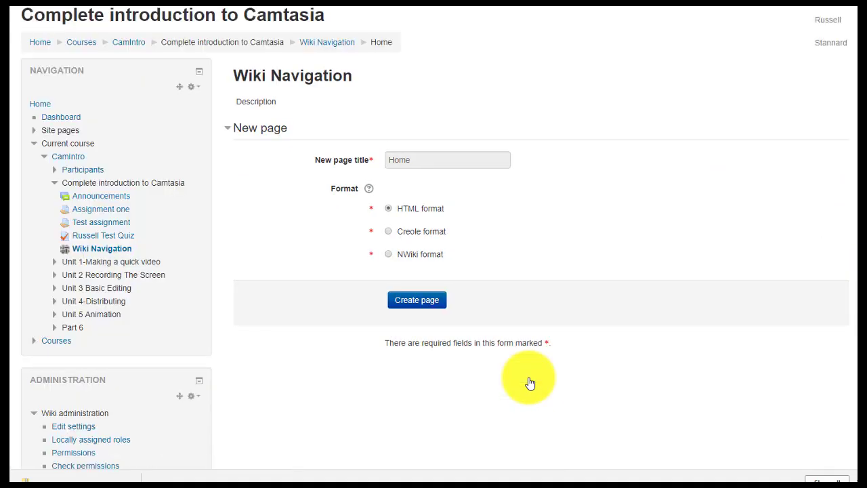
# Create the wiki's Home page, keeping HTML format.
pyautogui.click(417, 310)
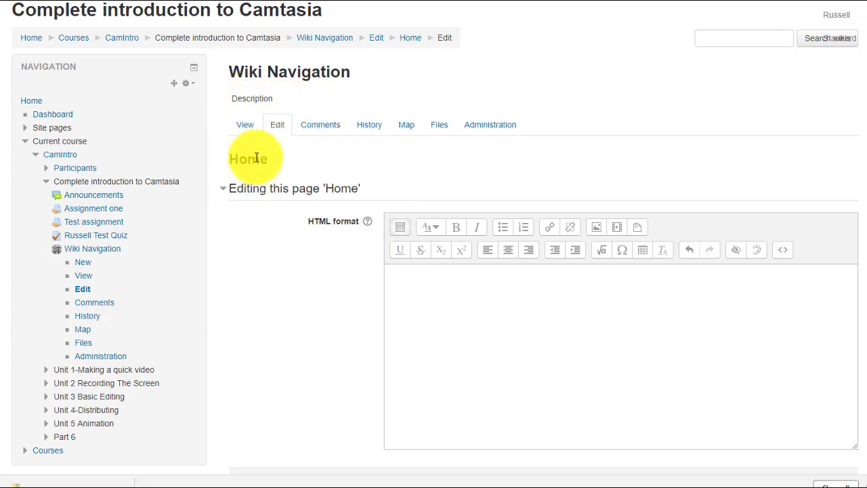
# Switch the Home page editor to HTML source and type the [[Home]] [[Page 1]] links.
pyautogui.click(414, 278)
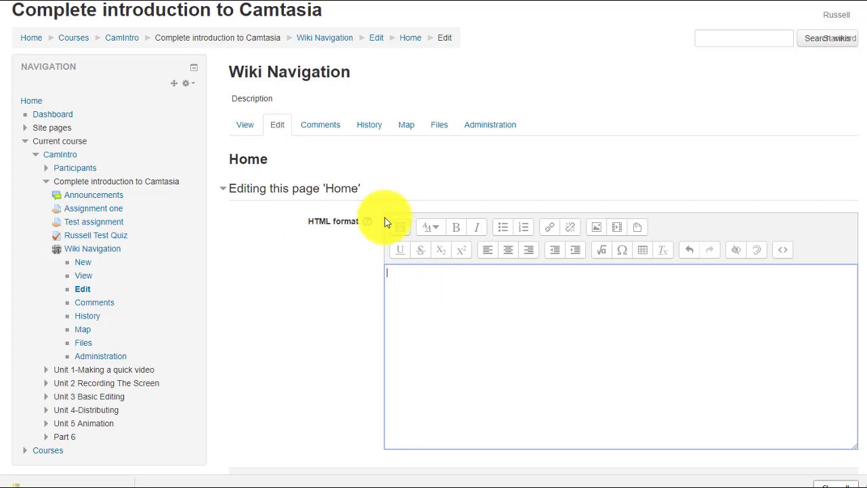
pyautogui.click(399, 230)
pyautogui.click(400, 233)
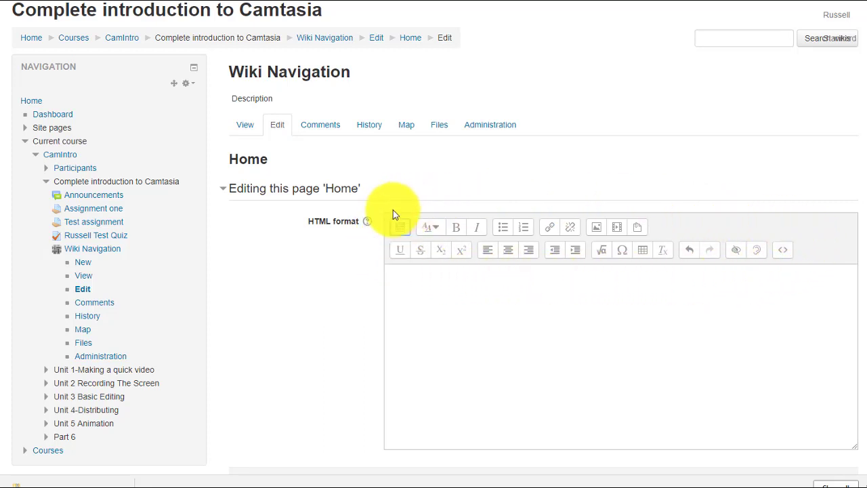
pyautogui.click(783, 255)
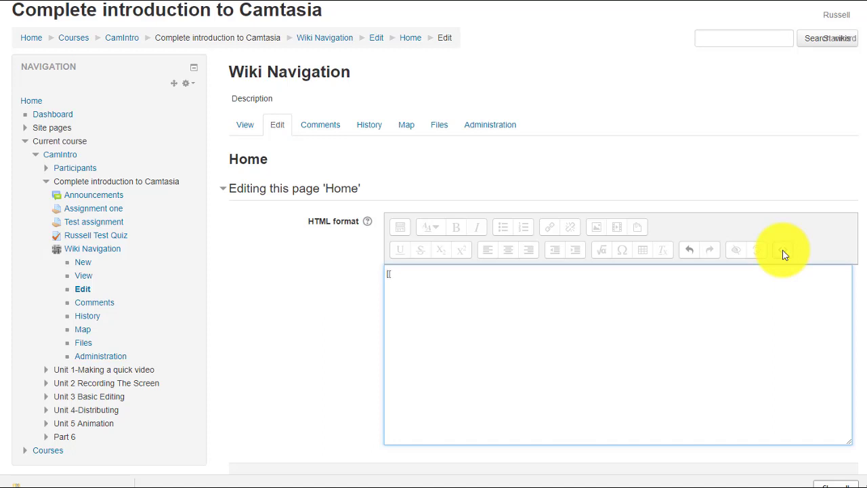
pyautogui.write('me')
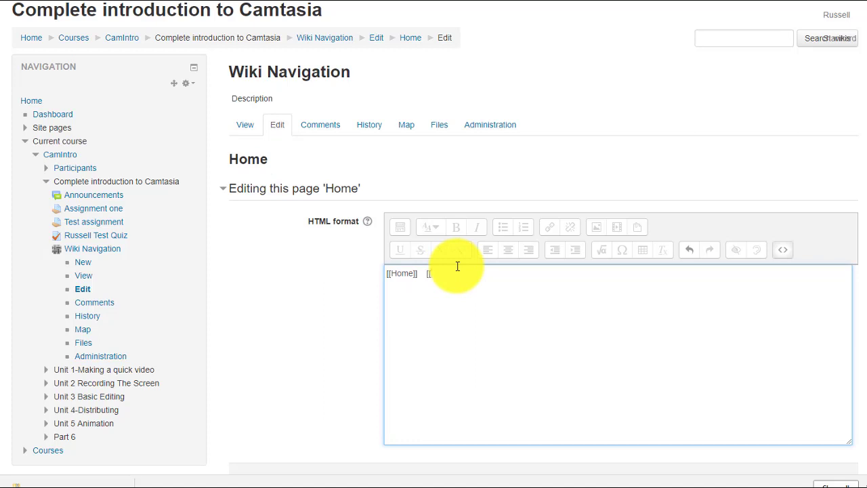
pyautogui.write('age 1')
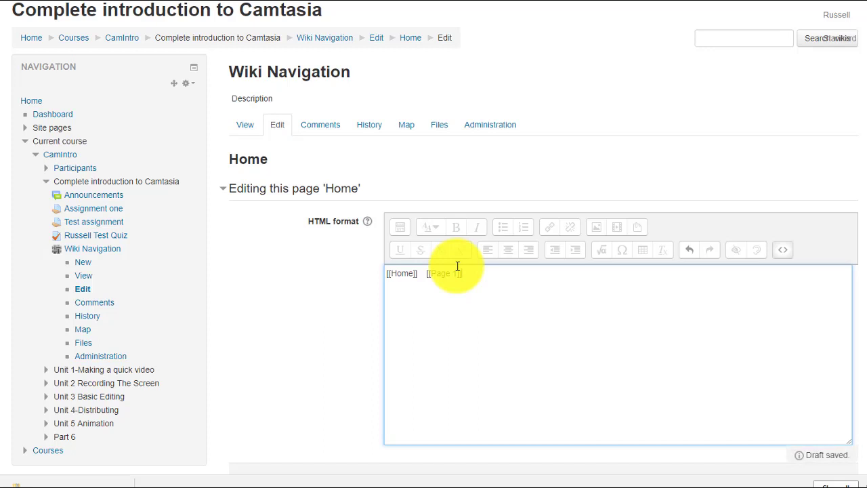
# Copy the link line, add an underscore rule below it, and save the page.
pyautogui.moveTo(478, 275); pyautogui.dragTo(405, 274)
pyautogui.rightClick(405, 273)
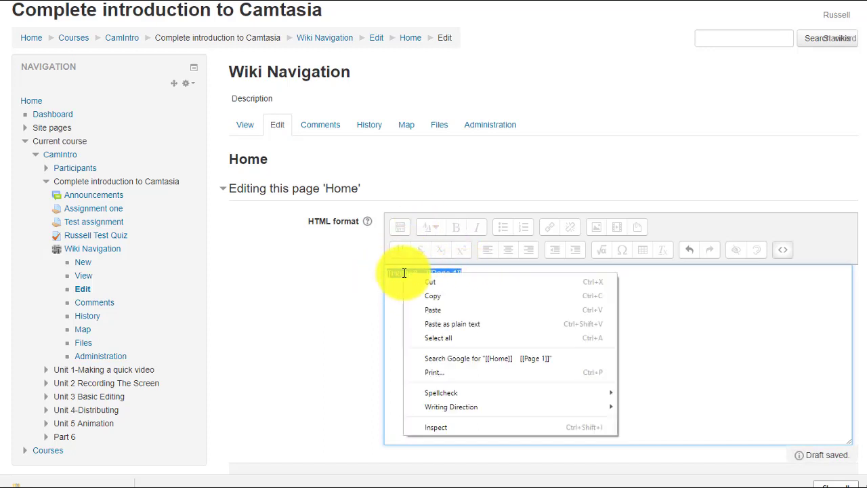
pyautogui.click(435, 298)
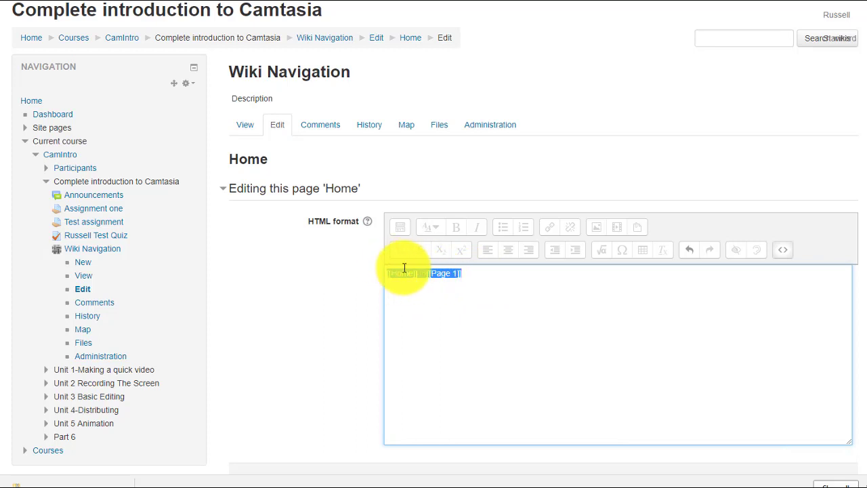
pyautogui.click(470, 272)
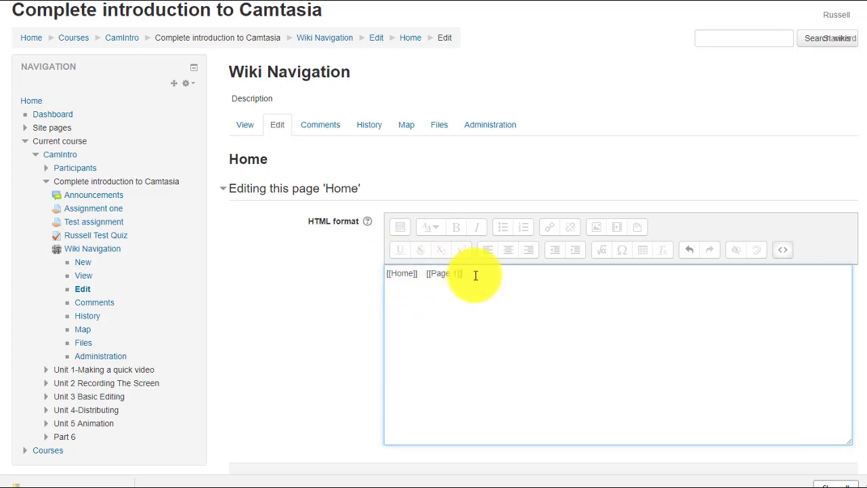
pyautogui.write('_______________________________________________________________________________')
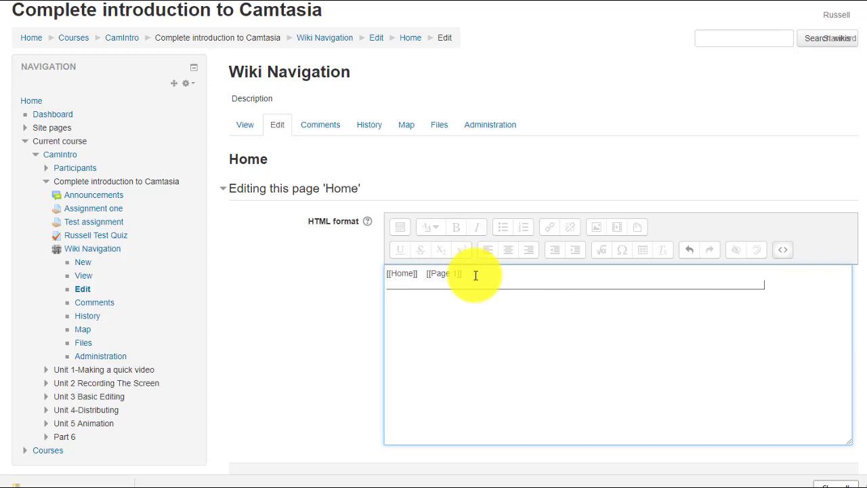
pyautogui.scroll(-2, 808, 237)
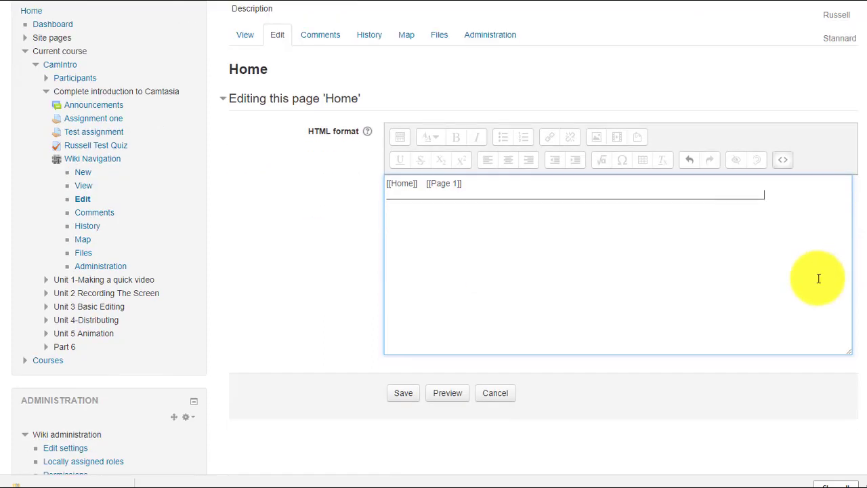
pyautogui.click(405, 396)
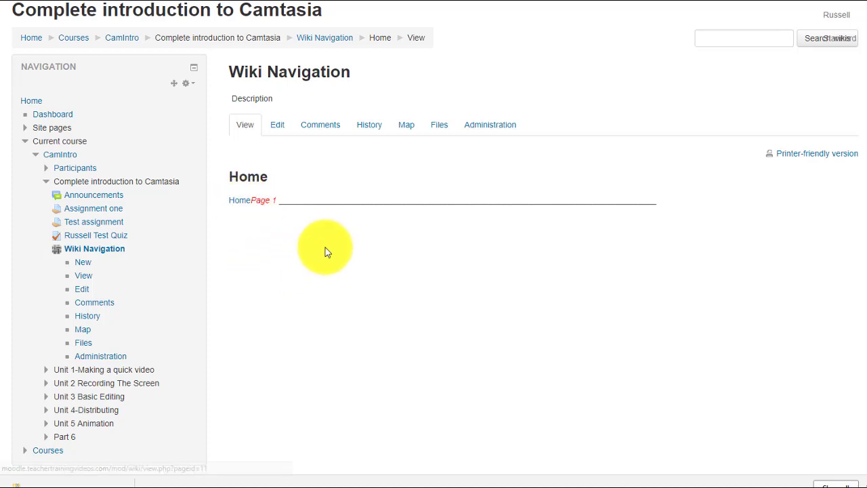
# Create Page 1 via its link, paste the [[Home]] [[Page 1]] line into its source, and save.
pyautogui.click(264, 203)
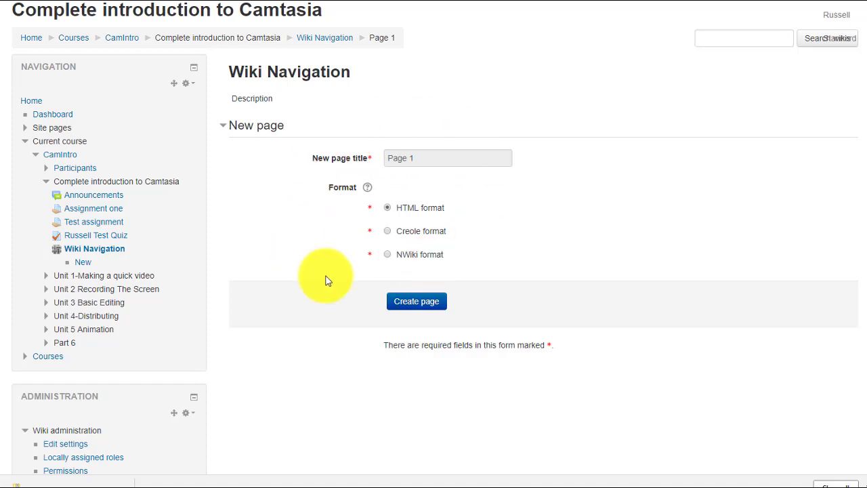
pyautogui.click(417, 300)
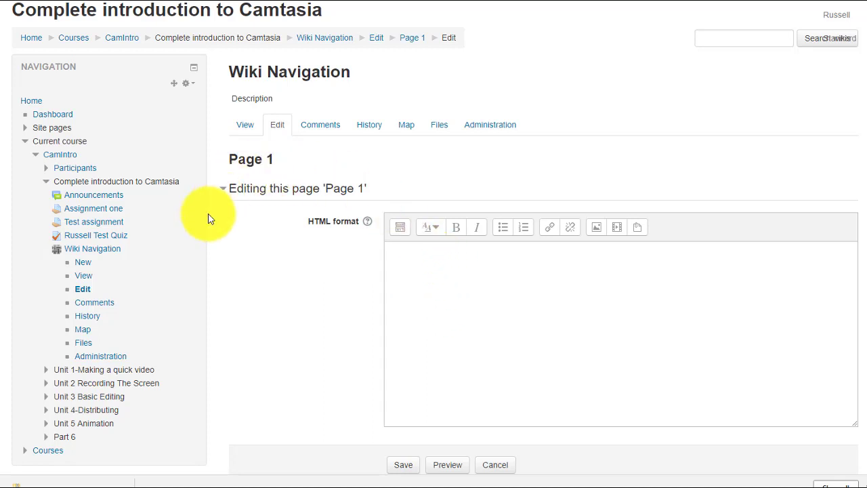
pyautogui.click(399, 229)
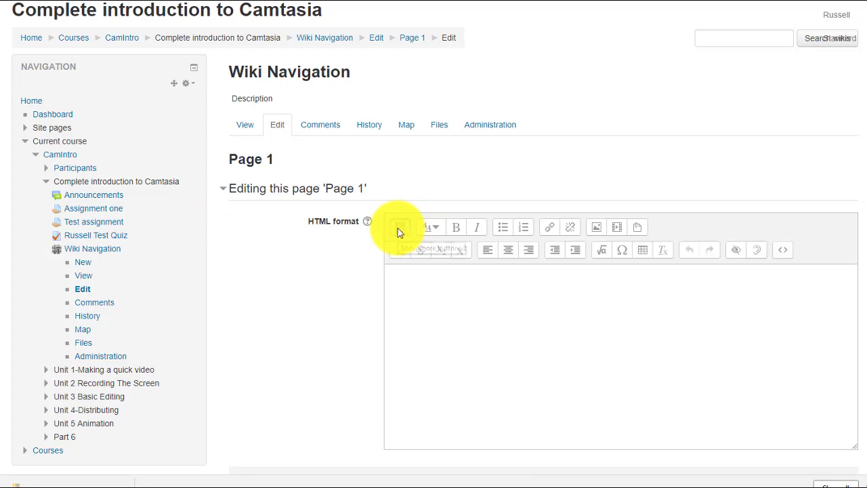
pyautogui.click(782, 249)
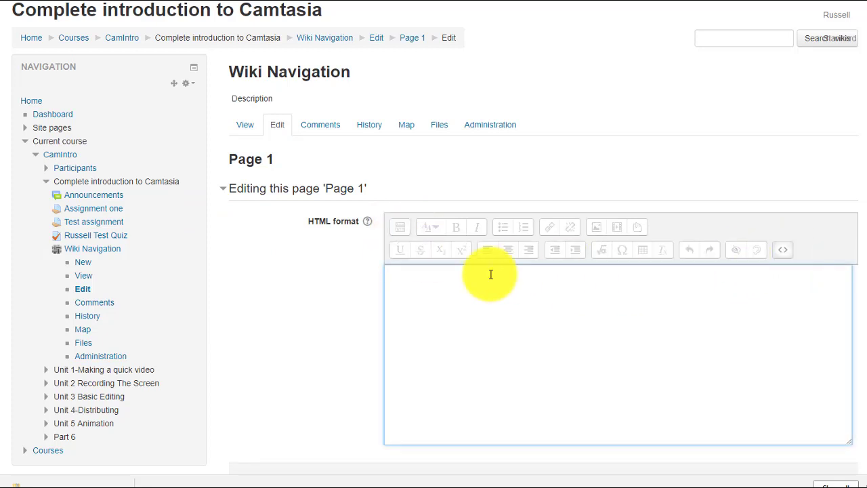
pyautogui.hotkey('ctrl', 'v')
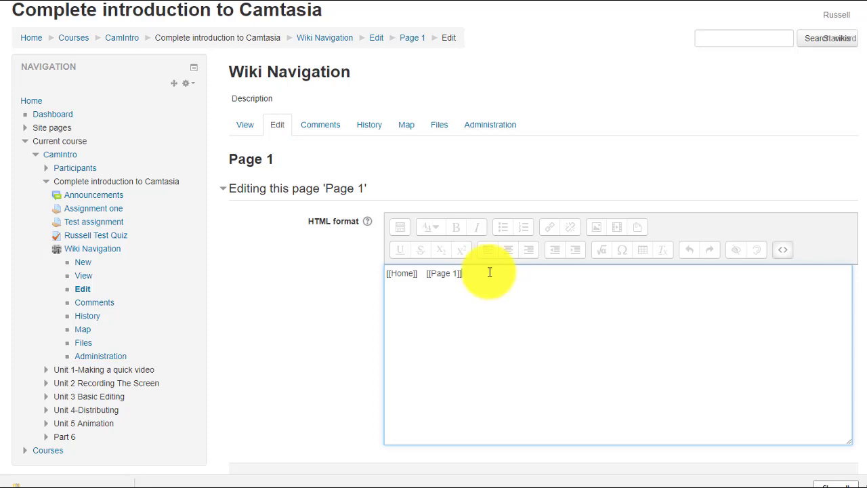
pyautogui.scroll(-1, 861, 250)
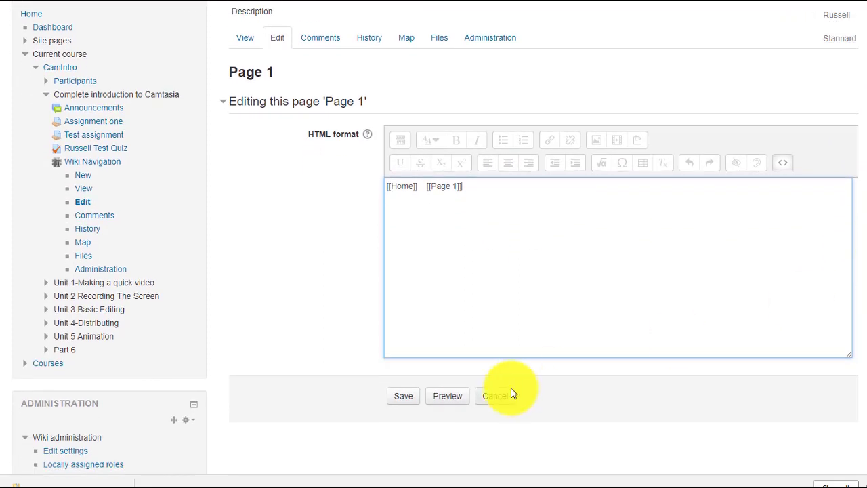
pyautogui.click(402, 401)
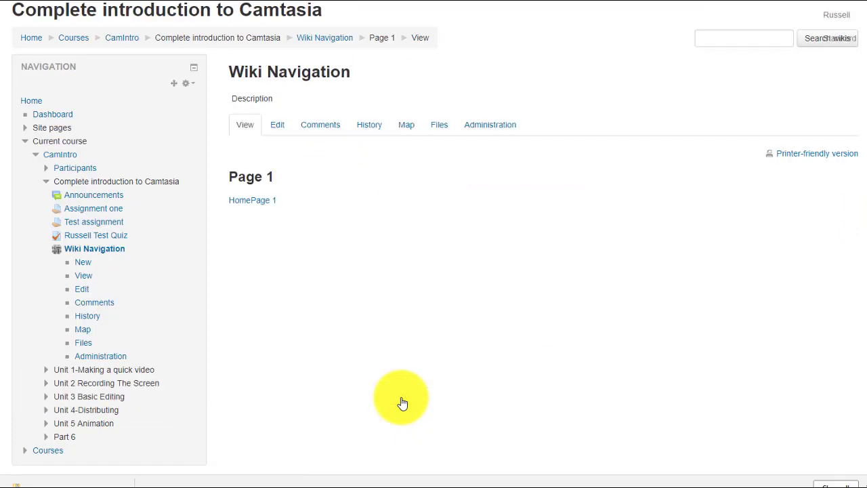
# Test the Home and Page 1 links, ending back on the Home page.
pyautogui.click(237, 203)
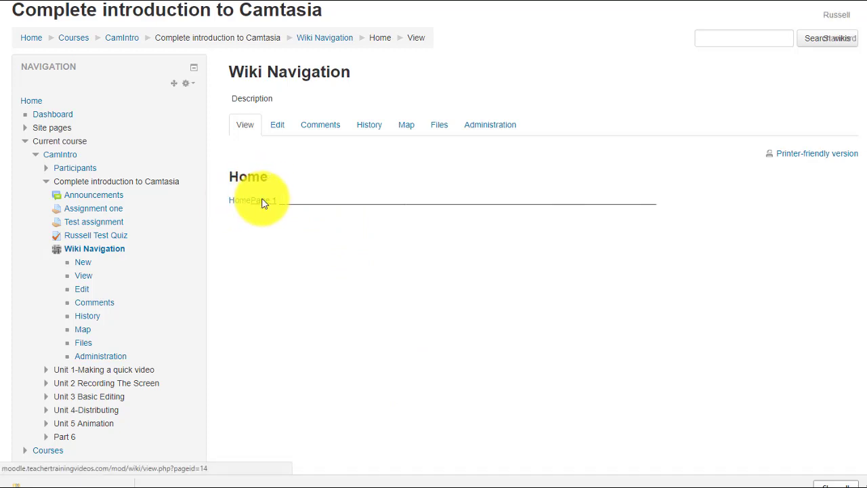
pyautogui.click(263, 203)
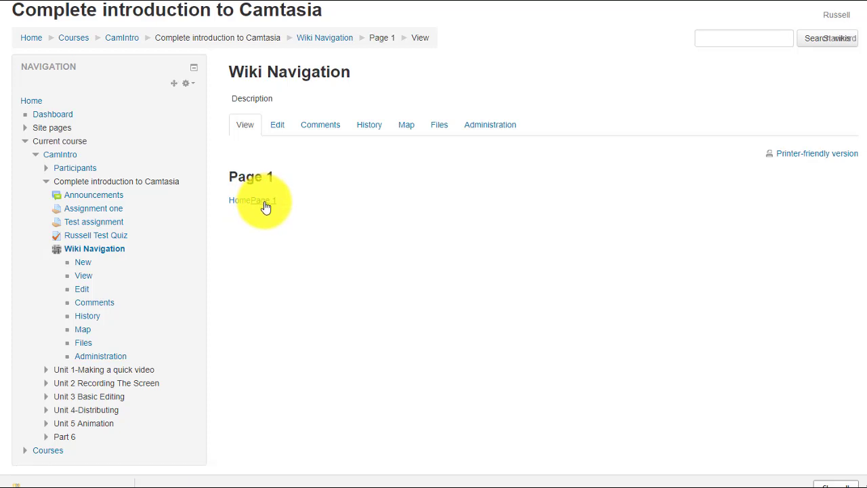
pyautogui.click(243, 203)
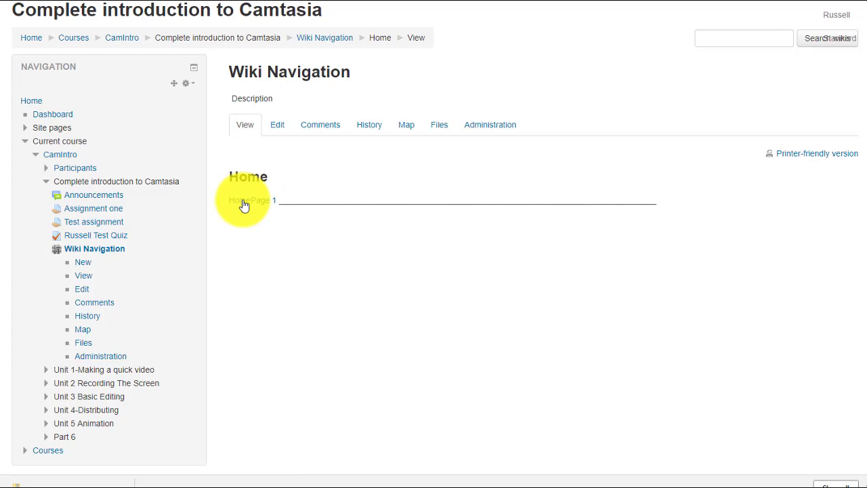
# Edit Home to put the rule on its own line and separate the links with '|', then save.
pyautogui.click(276, 128)
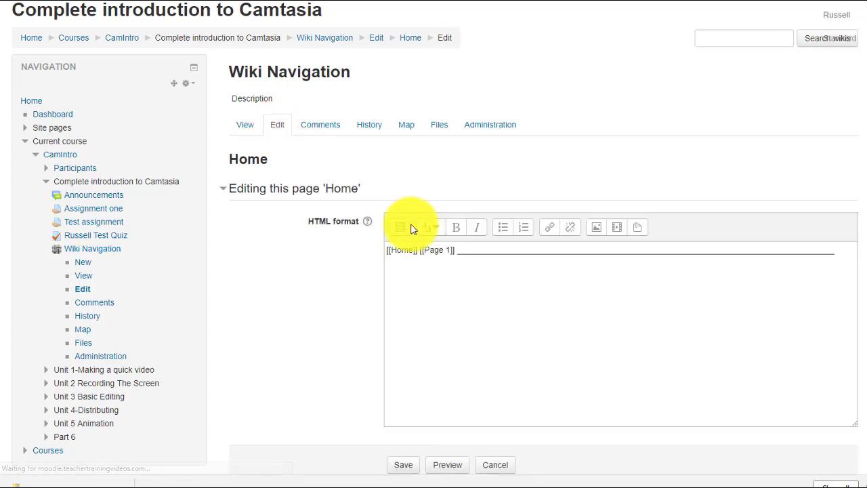
pyautogui.click(473, 250)
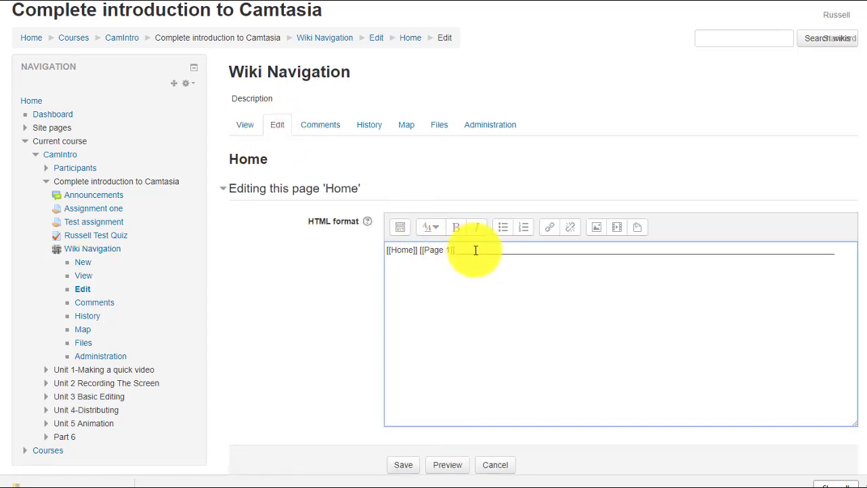
pyautogui.press('Return')
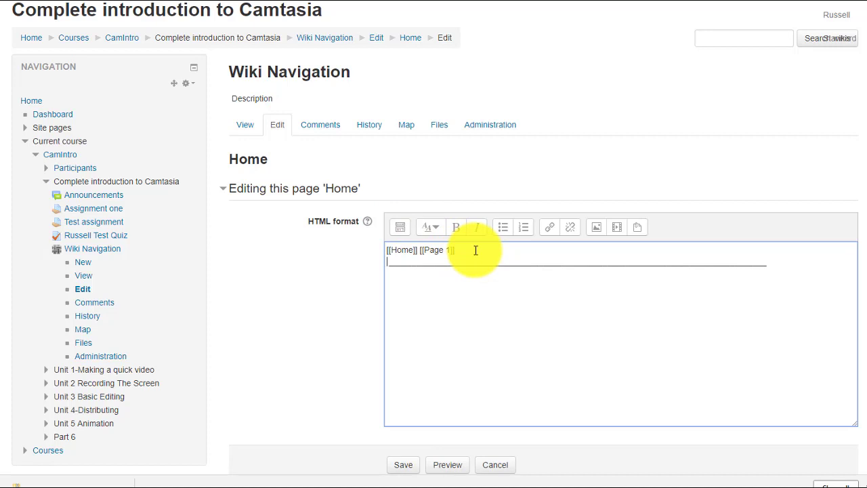
pyautogui.click(418, 251)
pyautogui.write('|')
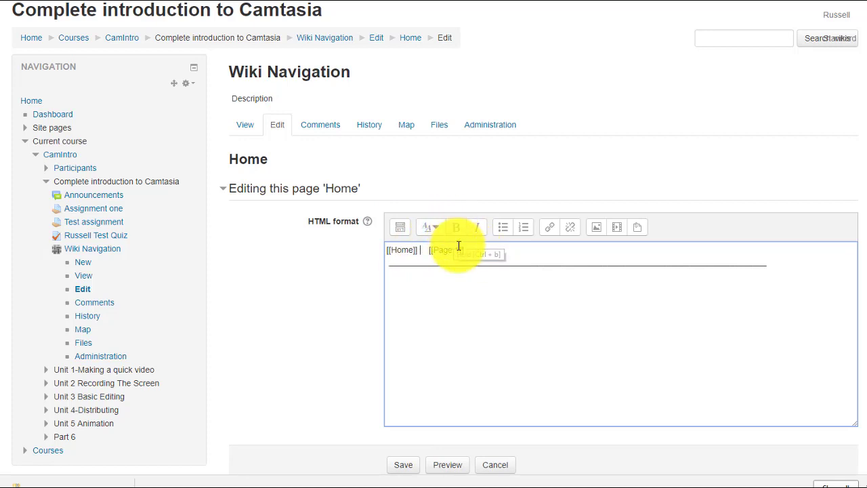
pyautogui.click(403, 467)
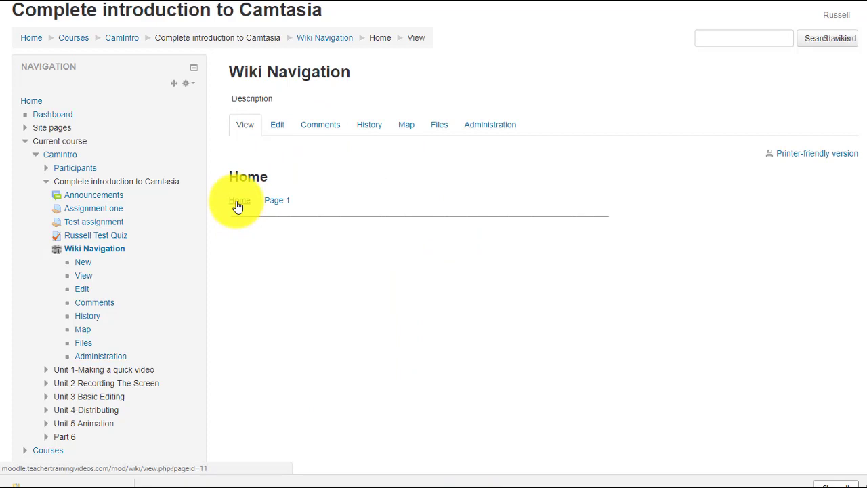
# Edit Page 1 to read [[Home]] | [[Page 1]] above an underscore rule, and save.
pyautogui.click(275, 203)
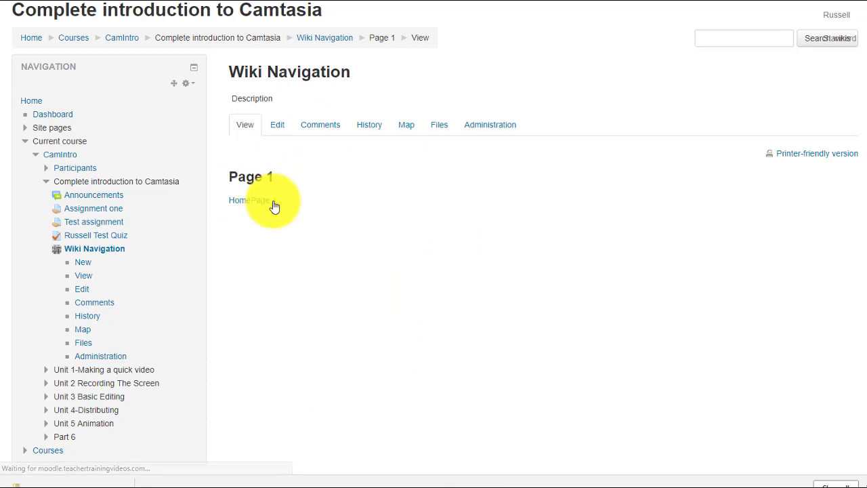
pyautogui.click(277, 130)
pyautogui.click(418, 249)
pyautogui.write('| [[Page 1]] ')
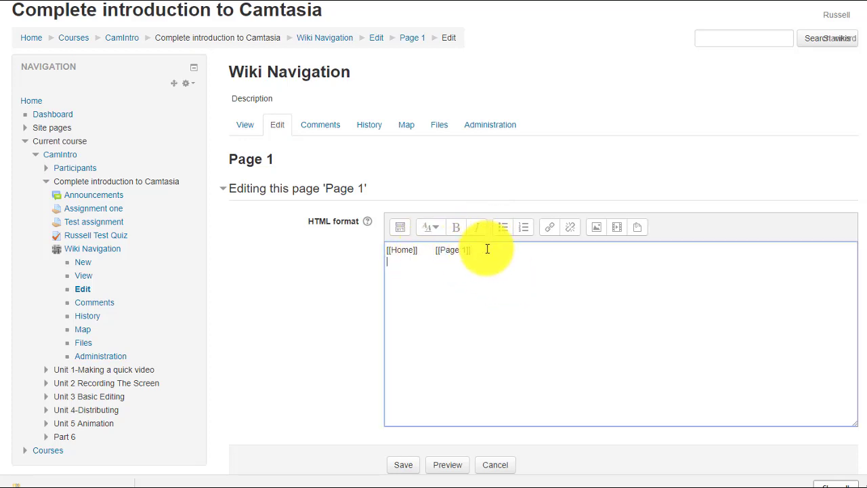
pyautogui.write('_________________________________________________')
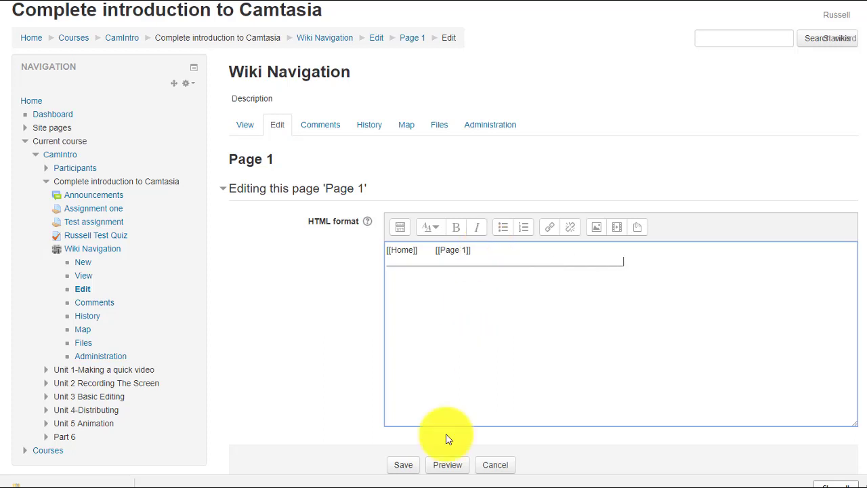
pyautogui.click(402, 468)
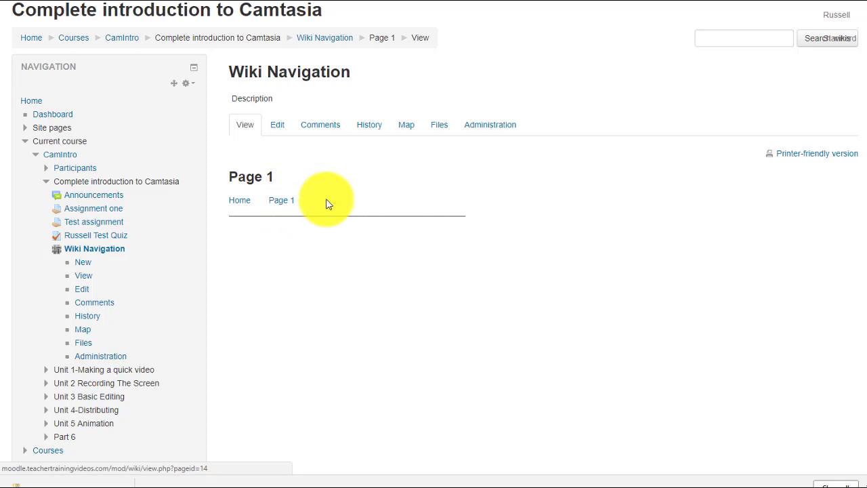
# Follow the Page 1 link to check the navigation bar.
pyautogui.click(279, 200)
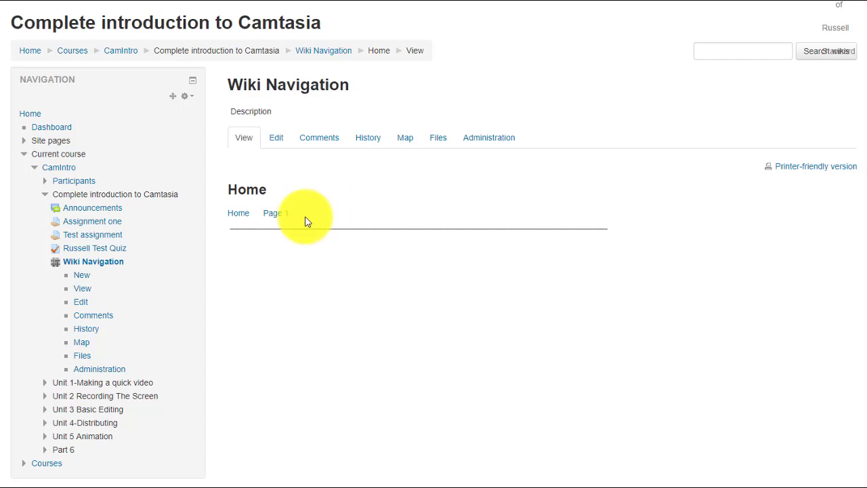
# In the Home page's HTML source, duplicate '| [[Page 1]]' and rename the copy to [[Tom]].
pyautogui.click(278, 140)
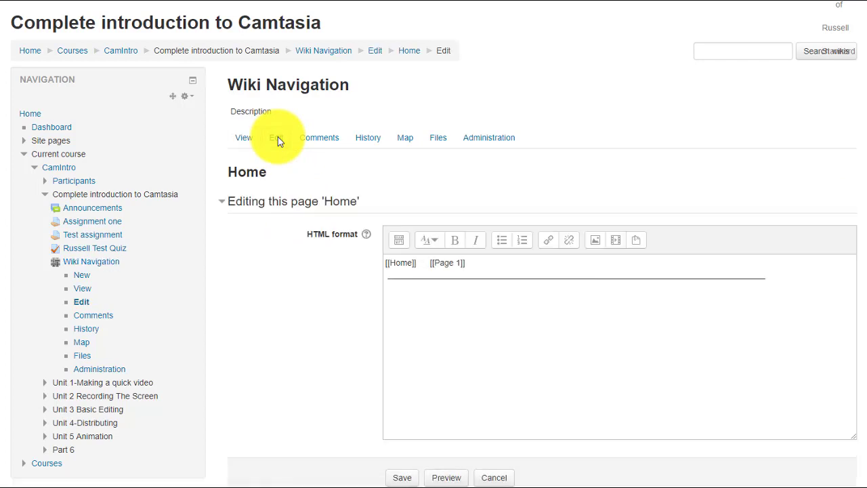
pyautogui.click(398, 239)
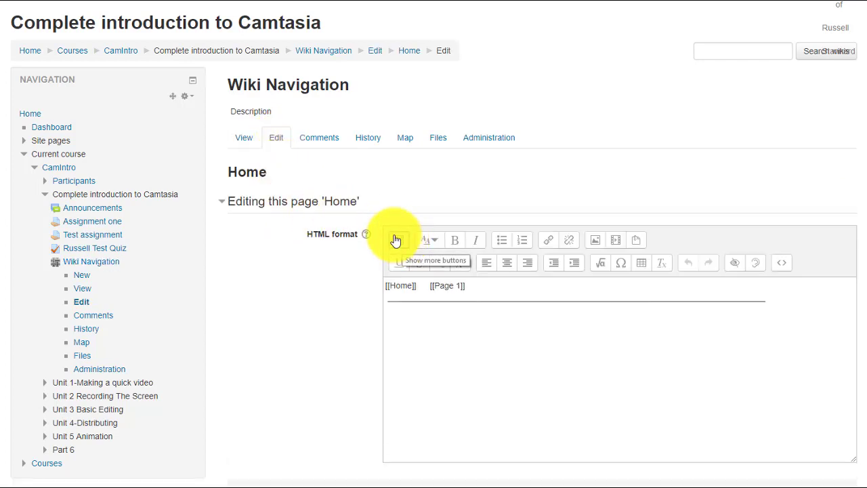
pyautogui.click(782, 265)
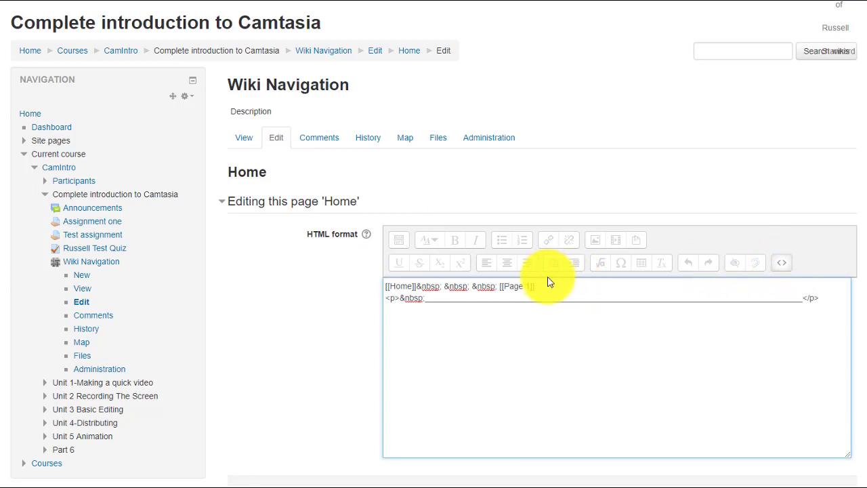
pyautogui.moveTo(535, 287); pyautogui.dragTo(415, 285)
pyautogui.rightClick(437, 286)
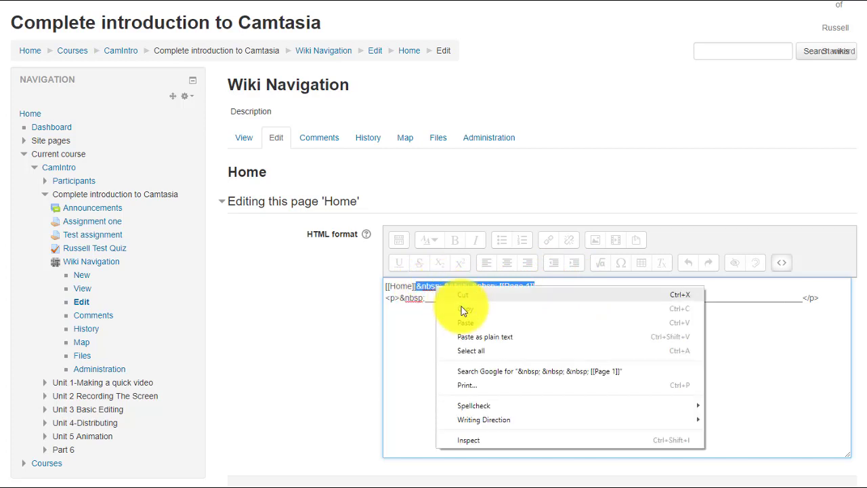
pyautogui.click(463, 308)
pyautogui.click(550, 289)
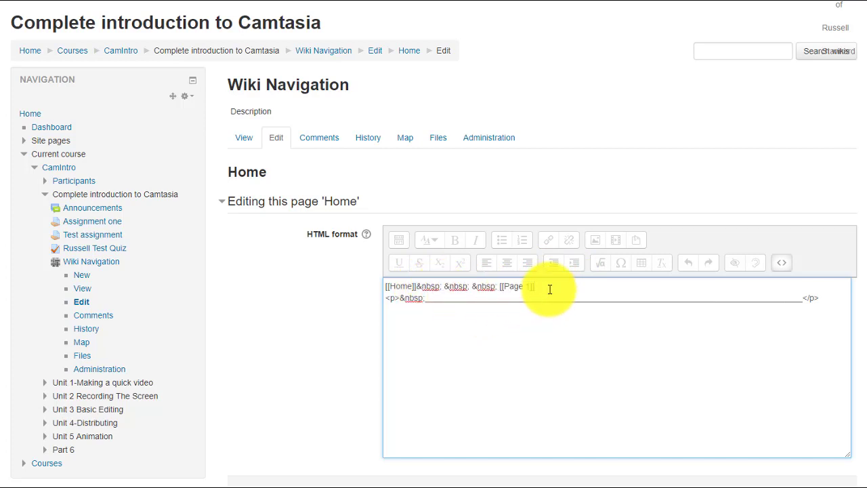
pyautogui.hotkey('ctrl', 'v')
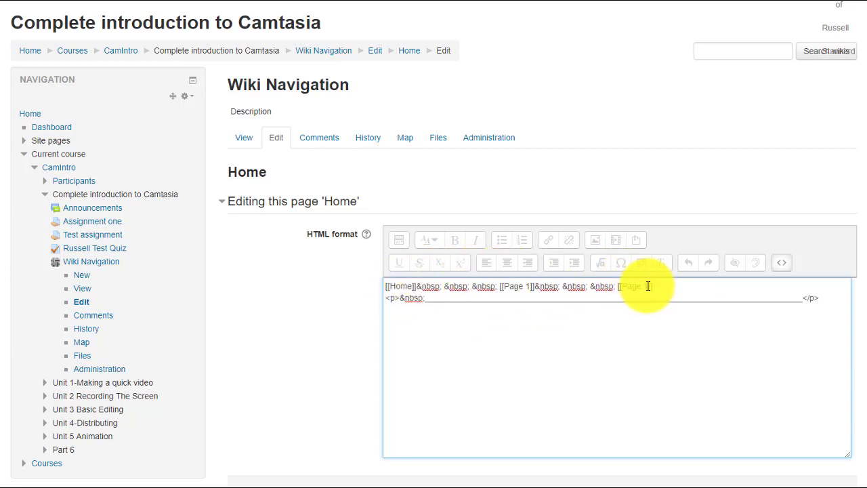
pyautogui.moveTo(644, 286); pyautogui.dragTo(668, 279)
pyautogui.press('BackSpace')
pyautogui.press('BackSpace')
pyautogui.press('BackSpace')
pyautogui.press('BackSpace')
pyautogui.press('BackSpace')
pyautogui.press('BackSpace')
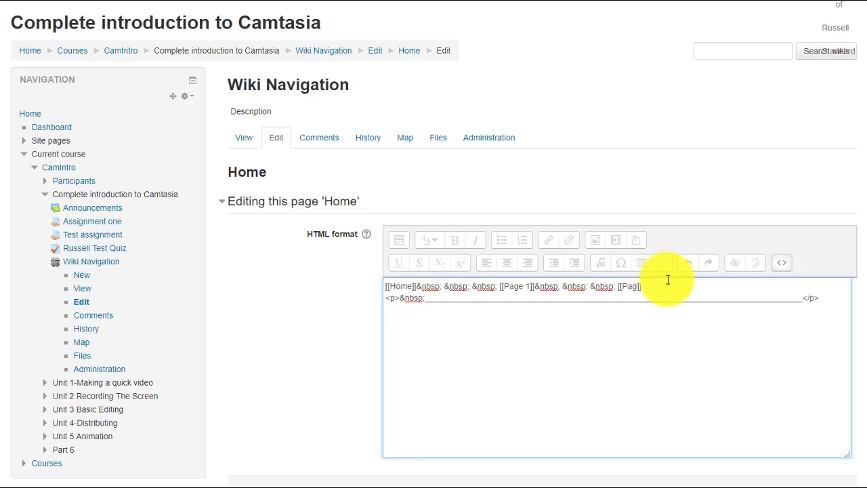
pyautogui.write('Tom')
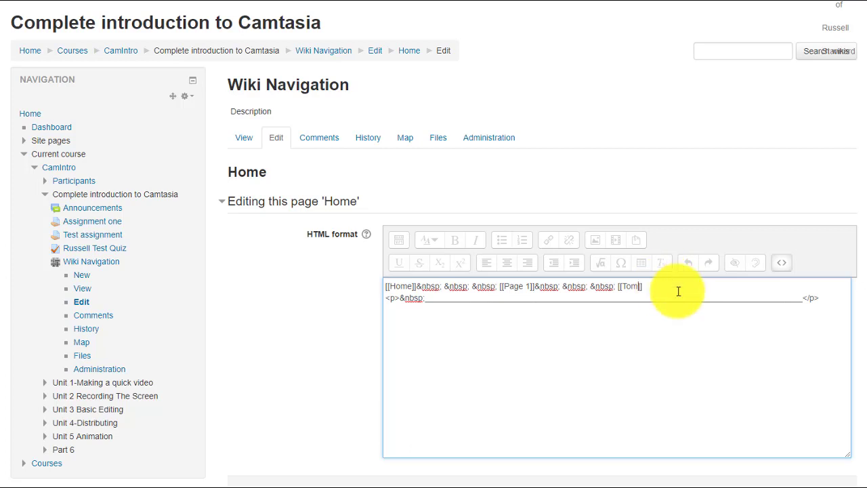
# Copy the whole Home/Page 1/Tom nav bar and rule markup.
pyautogui.moveTo(818, 296); pyautogui.dragTo(383, 287)
pyautogui.rightClick(400, 288)
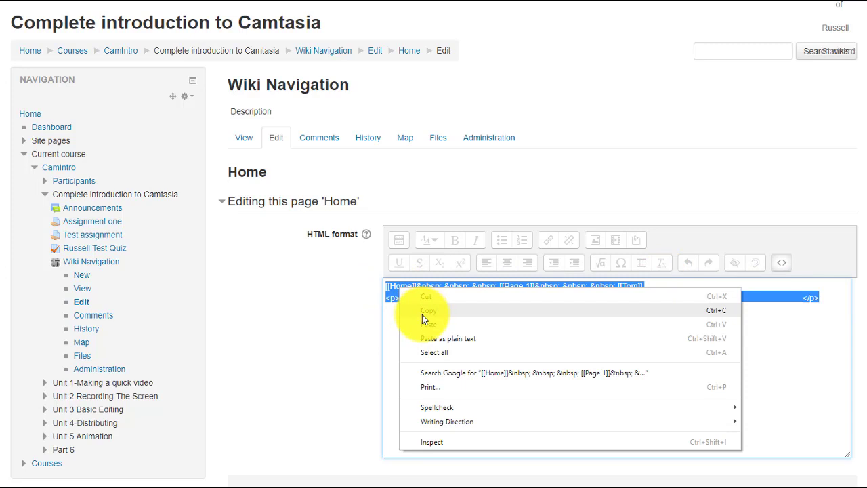
pyautogui.click(423, 312)
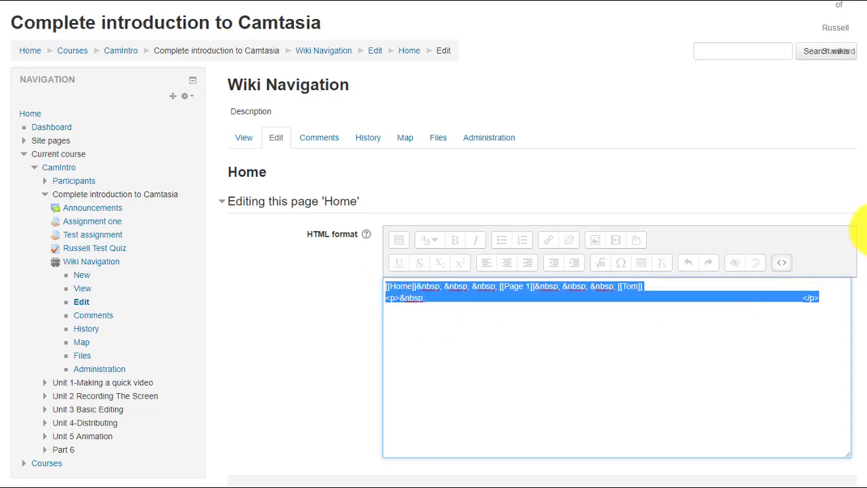
pyautogui.scroll(-1, 851, 261)
# Save the Home page, then create the Tom page in HTML format from its new link.
pyautogui.click(404, 428)
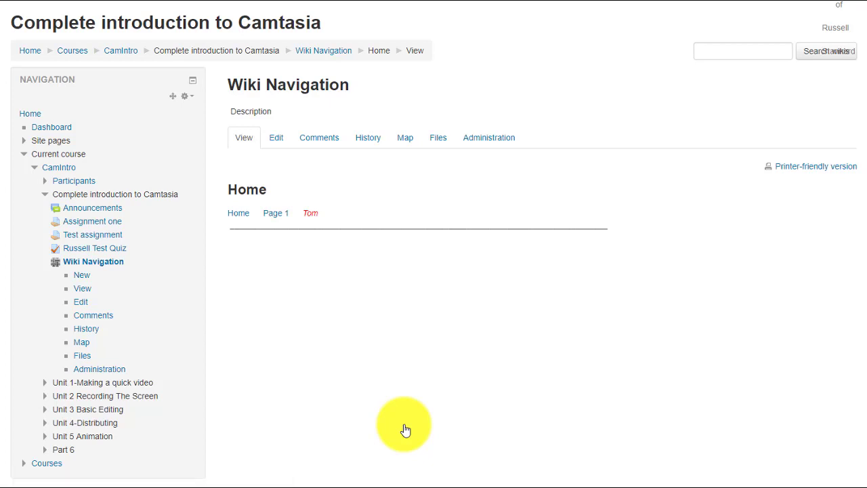
pyautogui.click(312, 217)
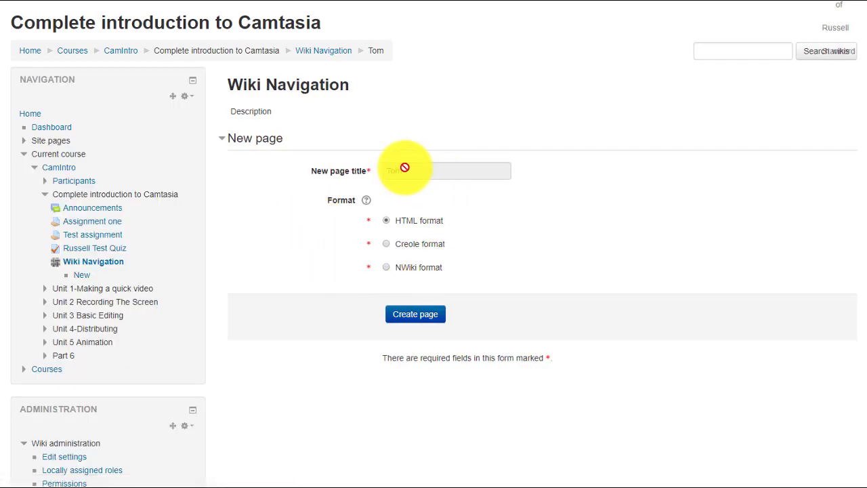
pyautogui.click(415, 316)
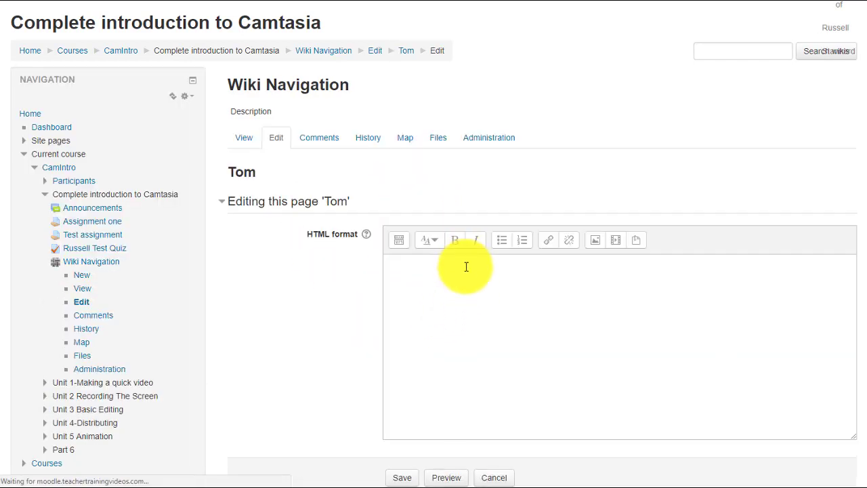
# Paste the Home/Page 1/Tom nav bar and rule into Tom's HTML source and save.
pyautogui.click(398, 243)
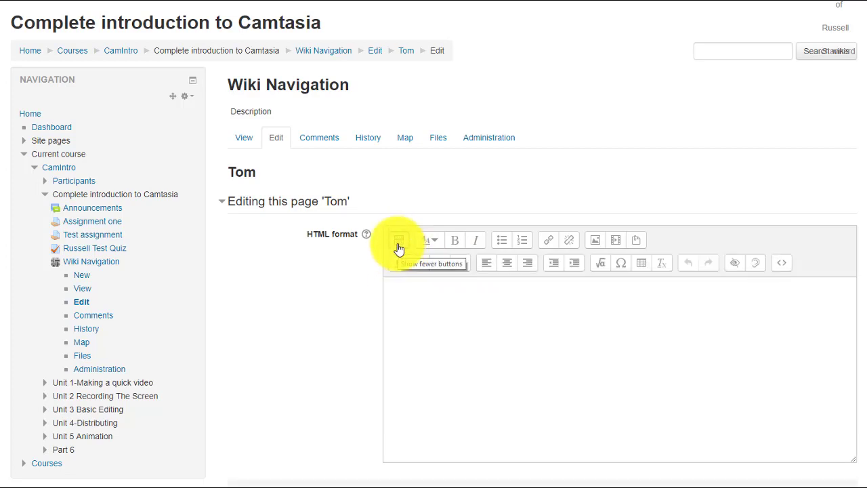
pyautogui.click(783, 264)
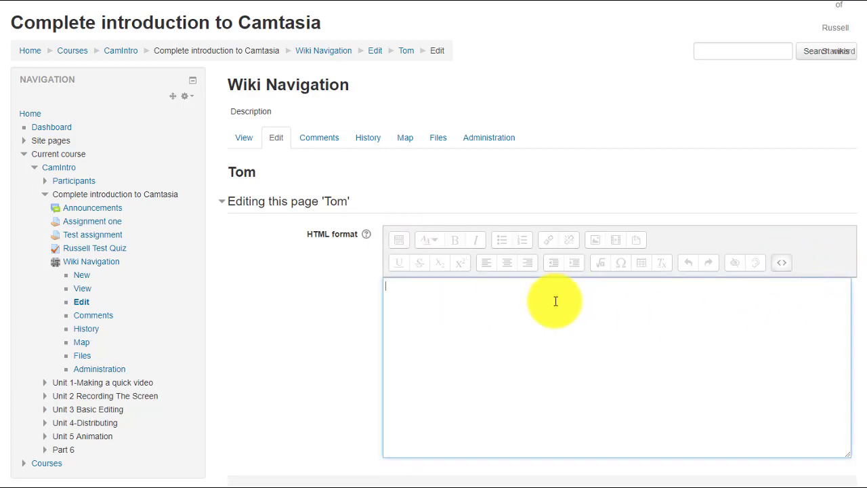
pyautogui.hotkey('ctrl', 'v')
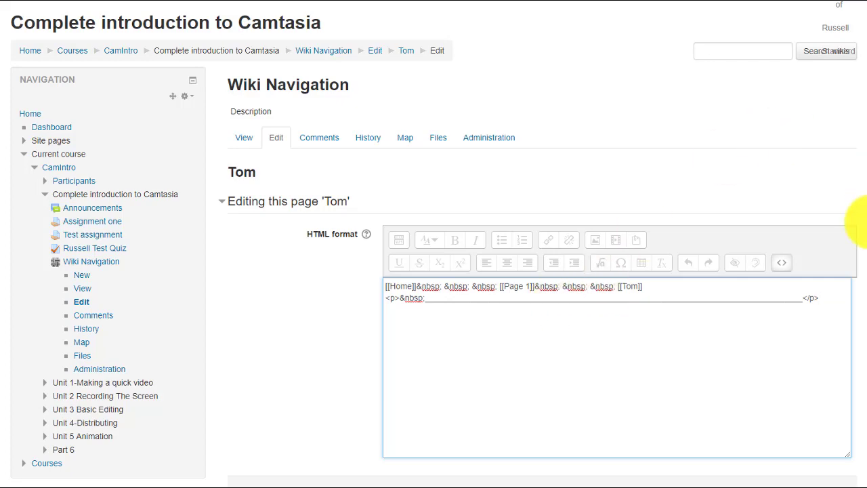
pyautogui.scroll(-2, 799, 219)
pyautogui.click(401, 357)
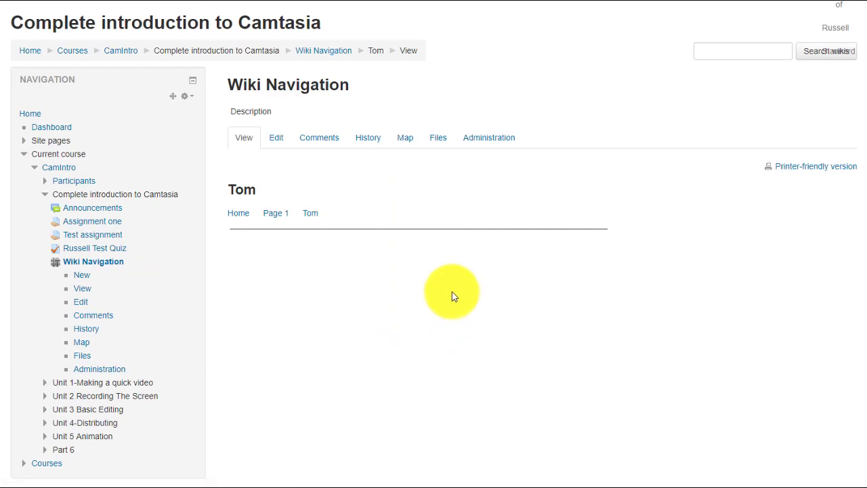
# Test the Home, Tom and Page 1 links in the new bar.
pyautogui.click(238, 214)
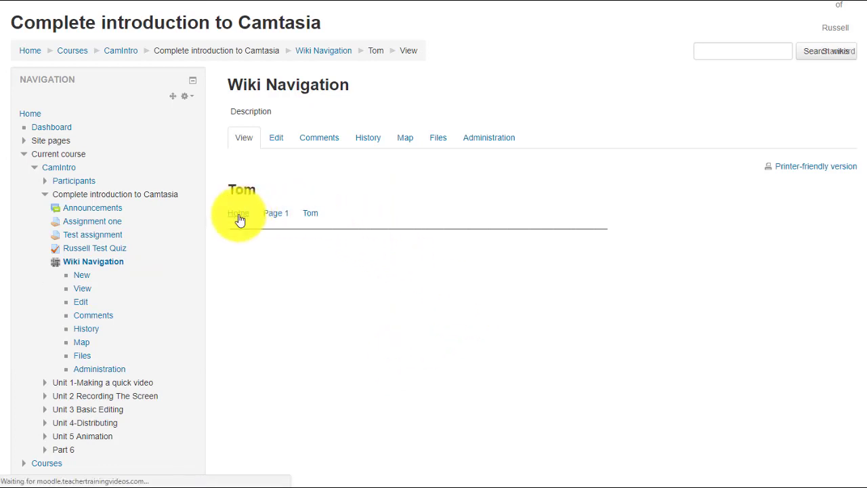
pyautogui.click(310, 216)
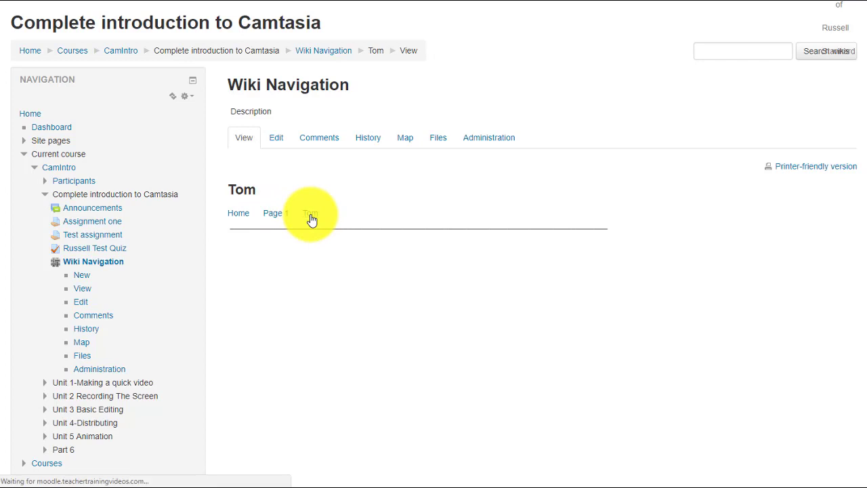
pyautogui.click(276, 214)
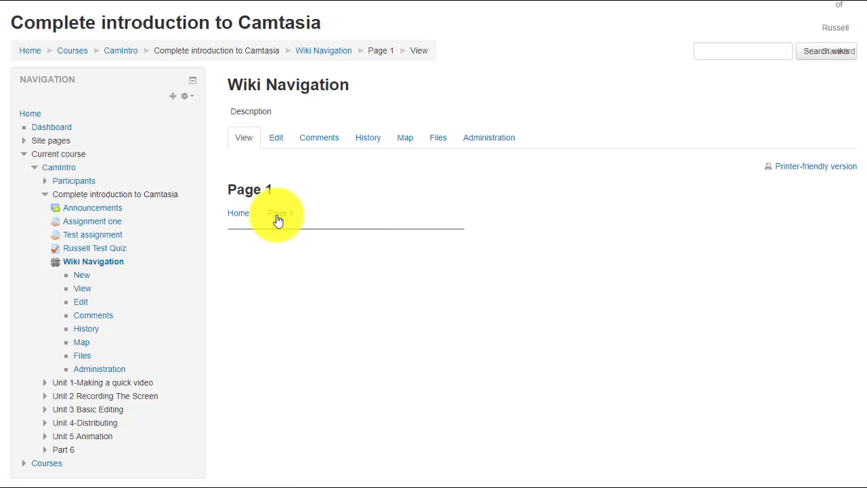
# In Page 1's HTML source, swap the old markup for the pasted Home / Page 1 / Tom nav markup and save.
pyautogui.click(279, 141)
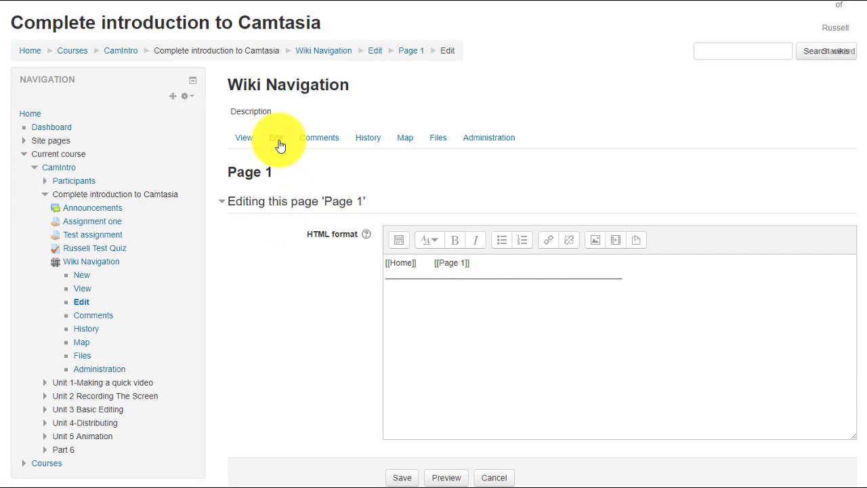
pyautogui.click(398, 241)
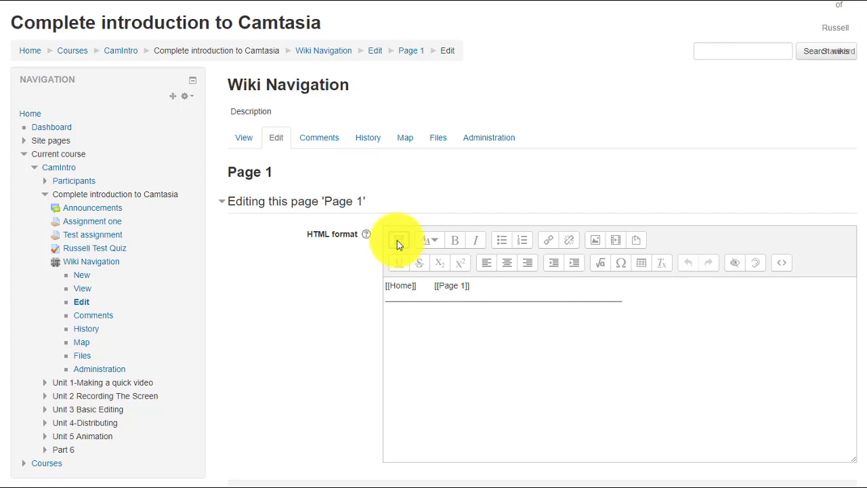
pyautogui.click(782, 264)
pyautogui.moveTo(840, 285); pyautogui.dragTo(333, 291)
pyautogui.press('Delete')
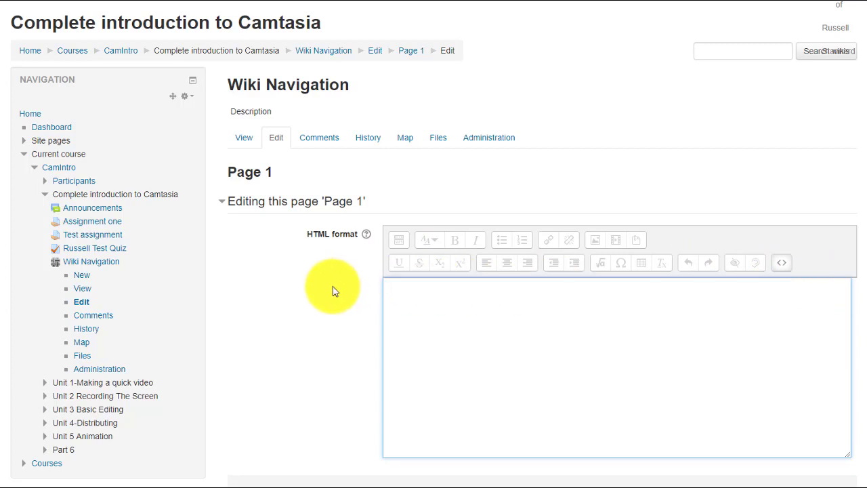
pyautogui.hotkey('ctrl', 'v')
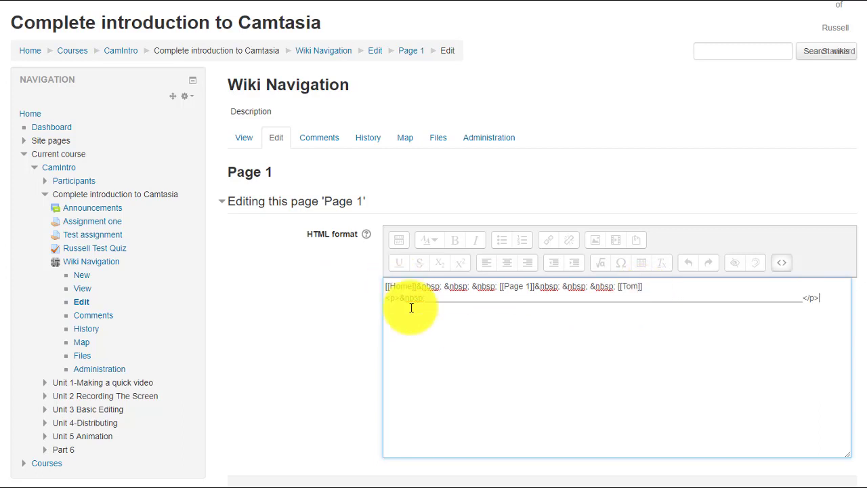
pyautogui.scroll(-2, 799, 248)
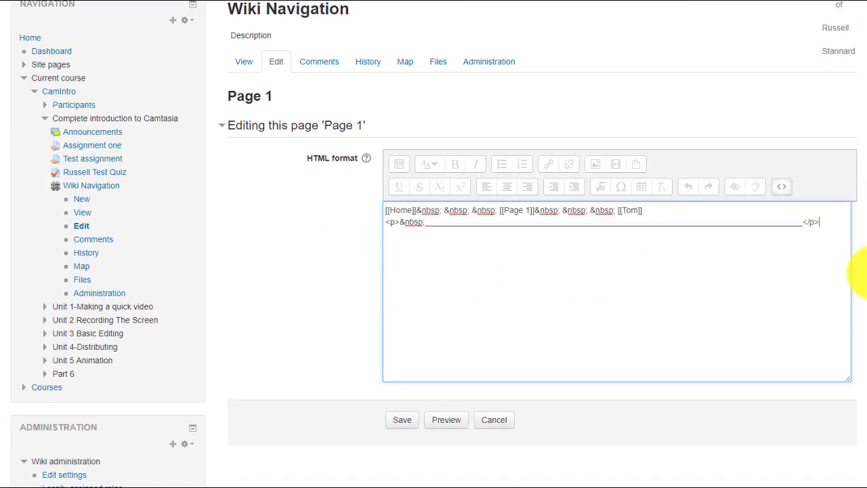
pyautogui.click(406, 423)
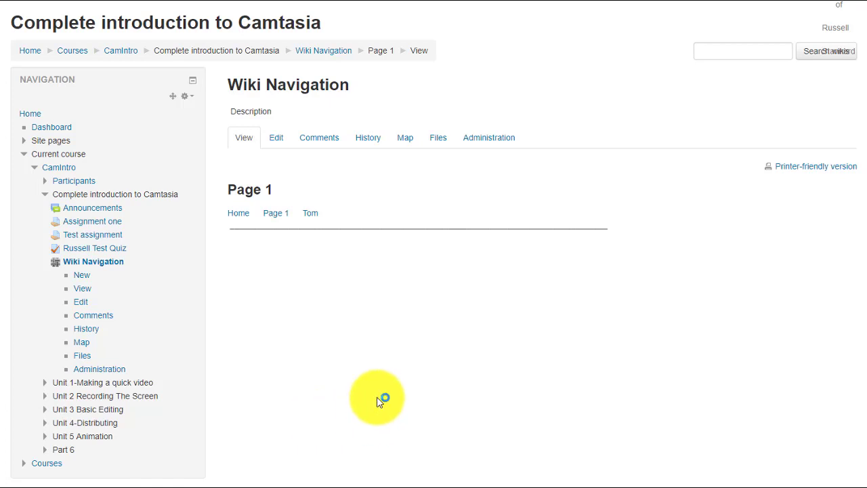
# Test the link bar by visiting Home, Page 1 and the Tom page.
pyautogui.click(239, 215)
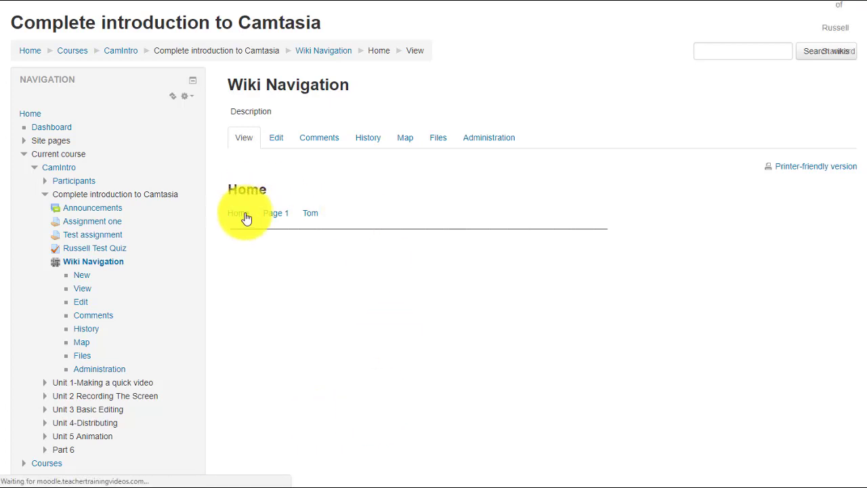
pyautogui.click(278, 216)
pyautogui.click(306, 215)
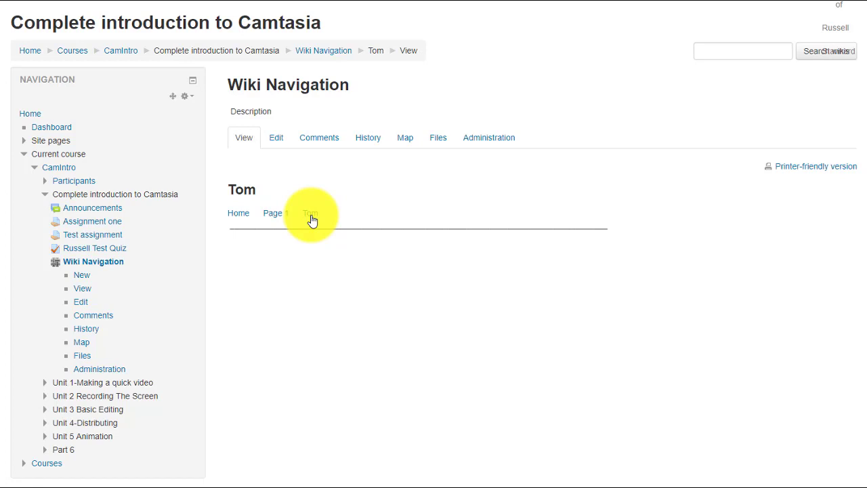
# Type filler text under the rule on Tom, save, then follow the links to Page 1 and Home.
pyautogui.click(273, 140)
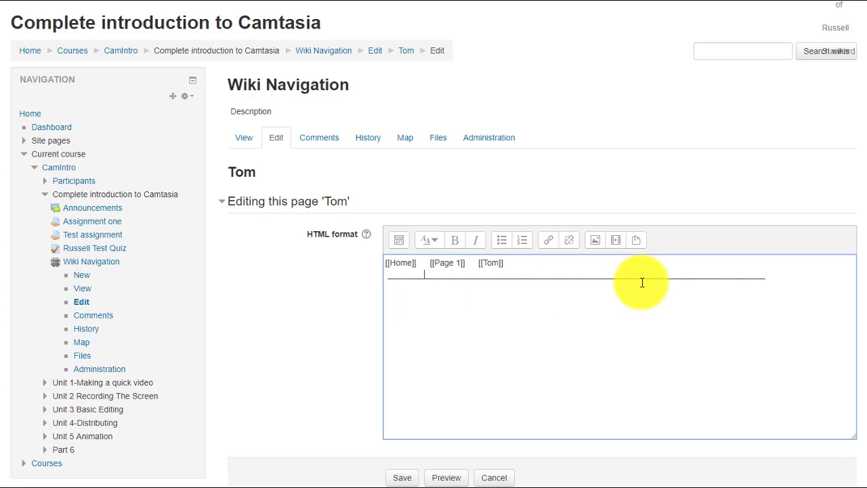
pyautogui.click(796, 279)
pyautogui.write('lsclksfsklasdjhasodhsdiofchsfiohsfiohsfioh')
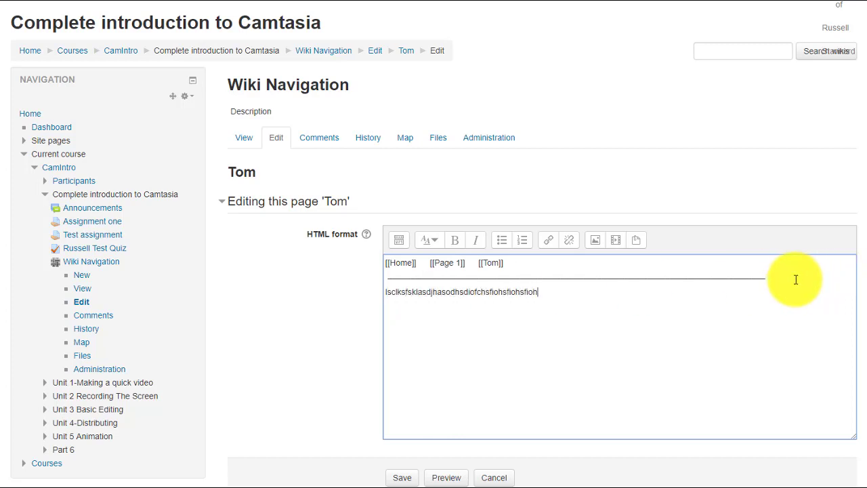
pyautogui.write('sfiohsfiohasfiohasfiohasfioashfioshafioshfoisfhosifhiosfhiosafhasioh')
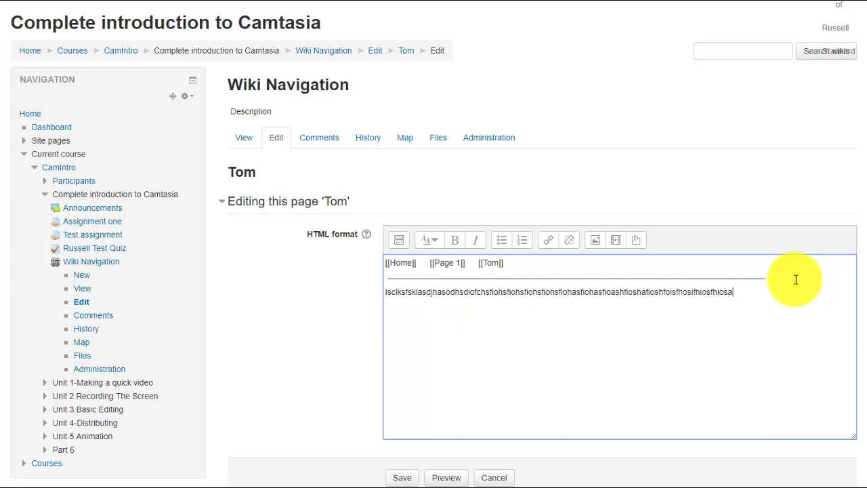
pyautogui.click(399, 477)
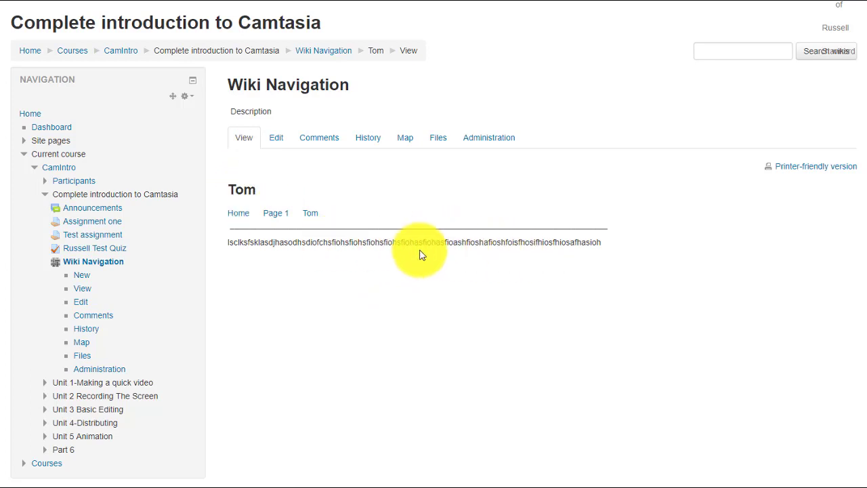
pyautogui.click(269, 219)
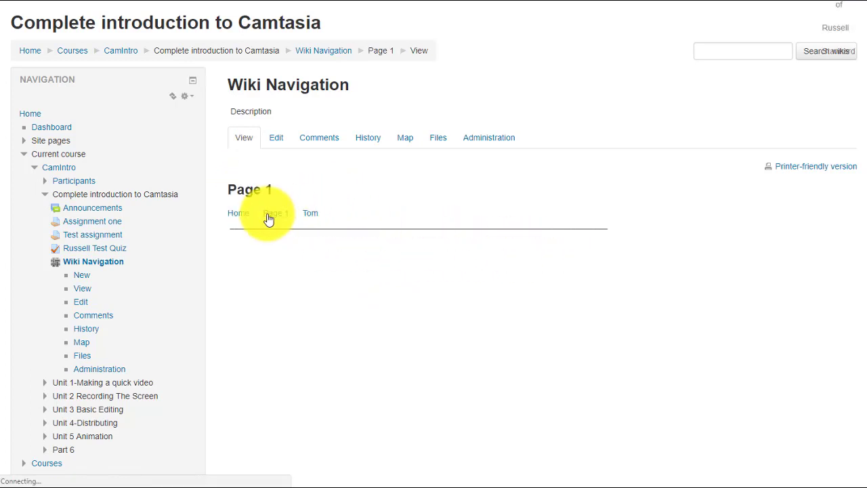
pyautogui.click(237, 214)
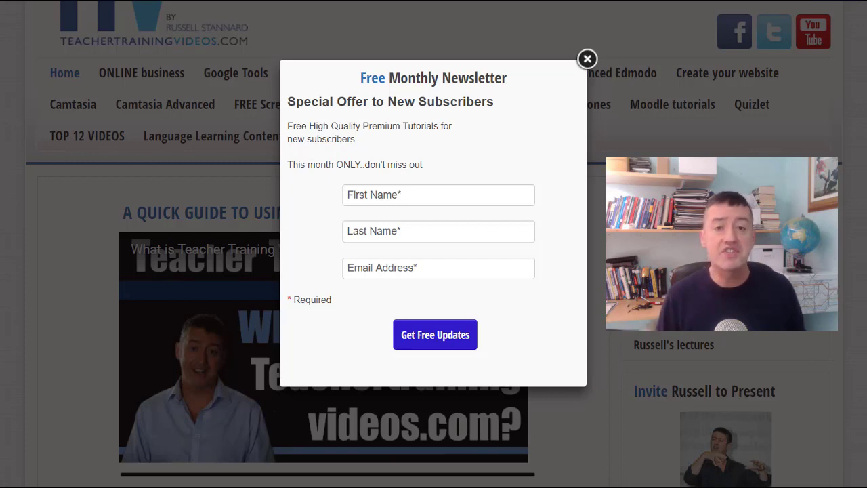
# Close the newsletter sign-up popup and go to the Moodle tutorials section.
pyautogui.click(587, 59)
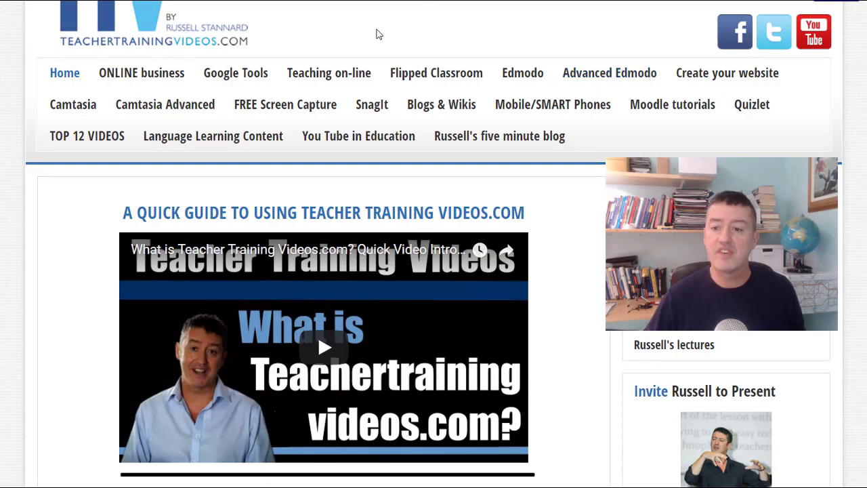
pyautogui.click(665, 111)
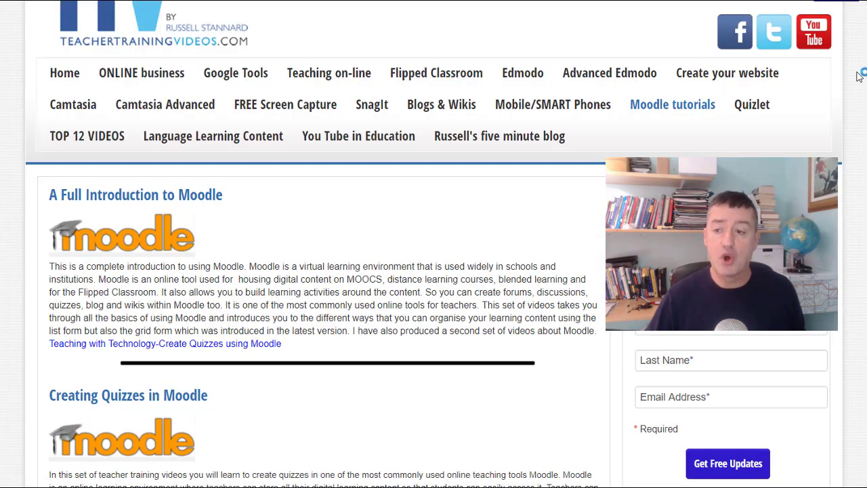
pyautogui.scroll(-5, 860, 163)
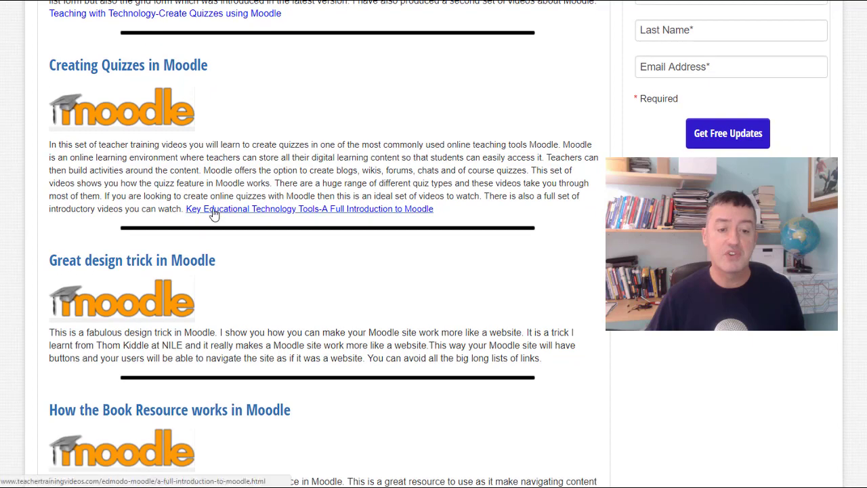
# Open the 'Great design trick in Moodle' post and scroll through its video page.
pyautogui.click(191, 260)
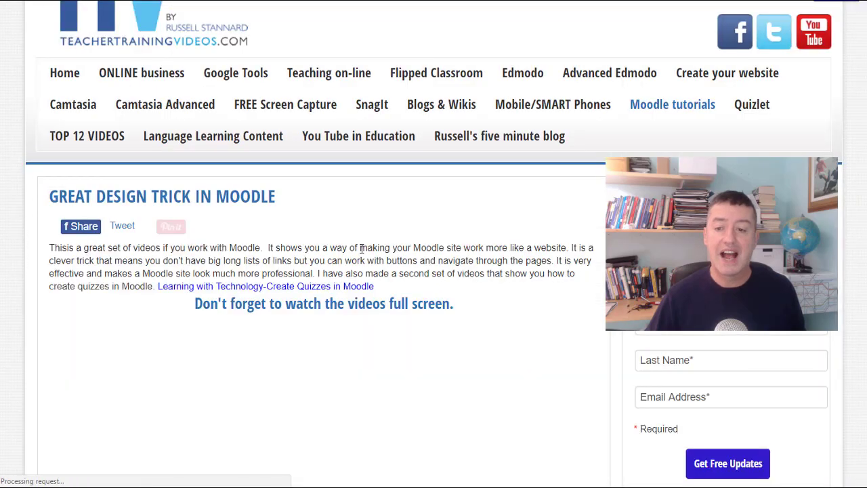
pyautogui.scroll(-1, 318, 271)
pyautogui.scroll(-1, 366, 264)
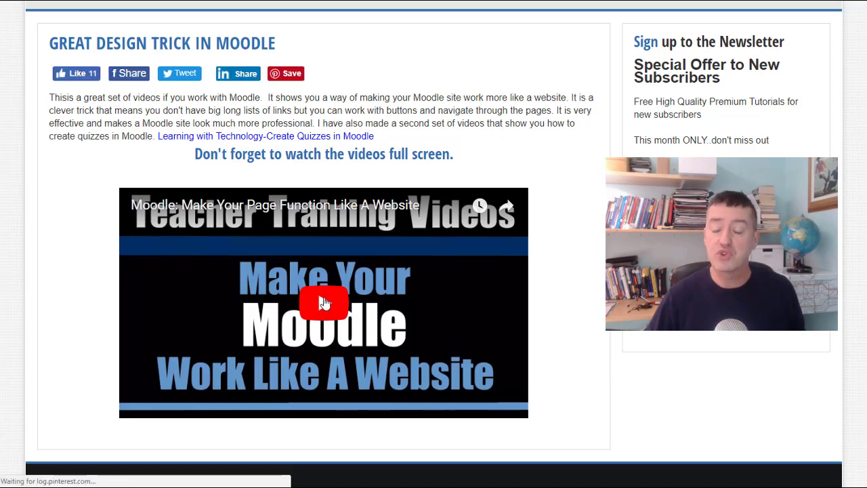
pyautogui.scroll(2, 433, 244)
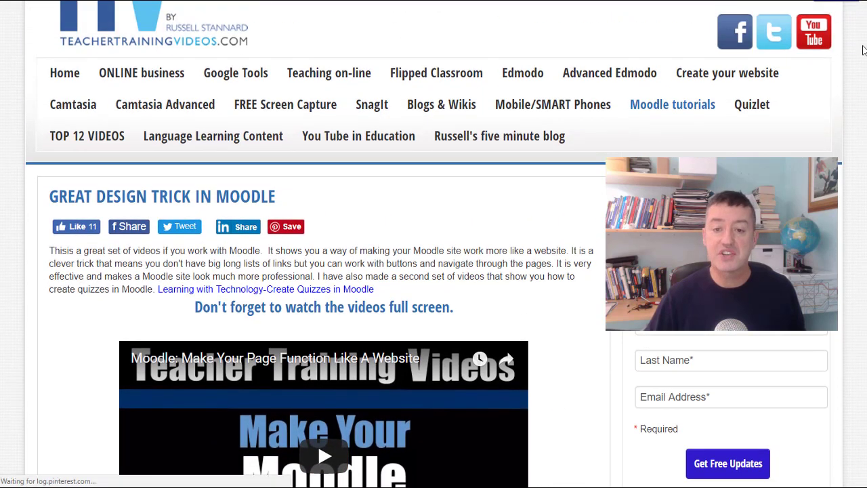